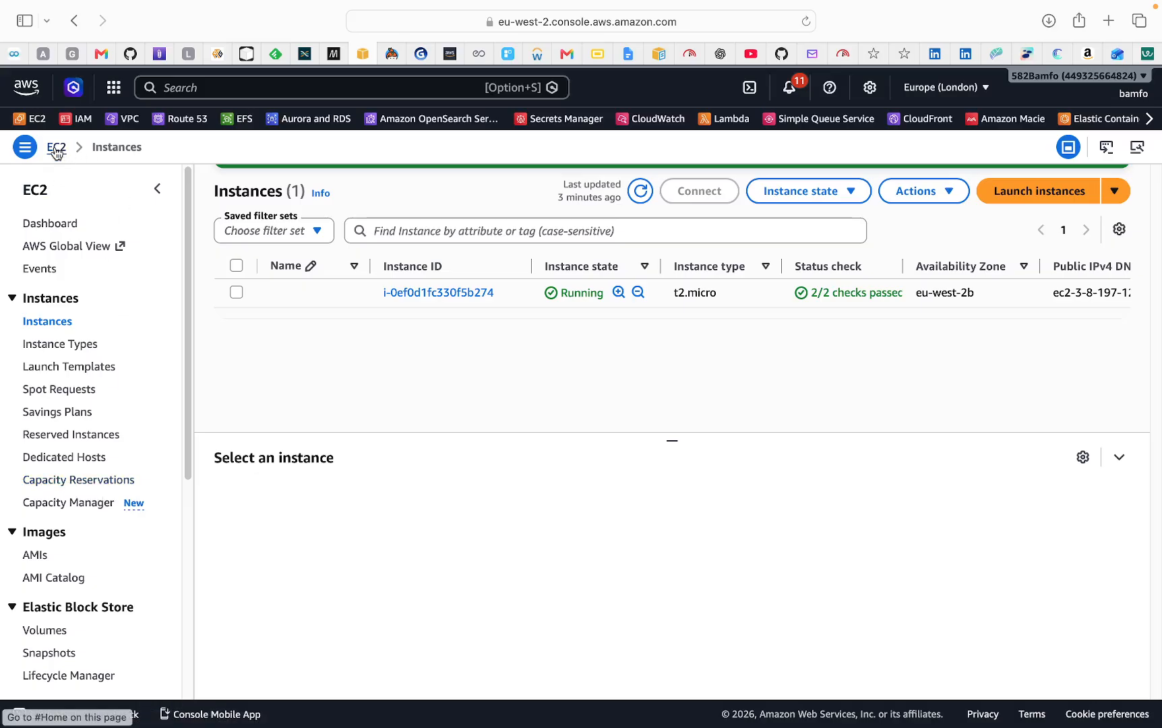
# - Start creating a new EC2 security group and name it bastion-sg
pyautogui.scroll(-10, 75, 425)
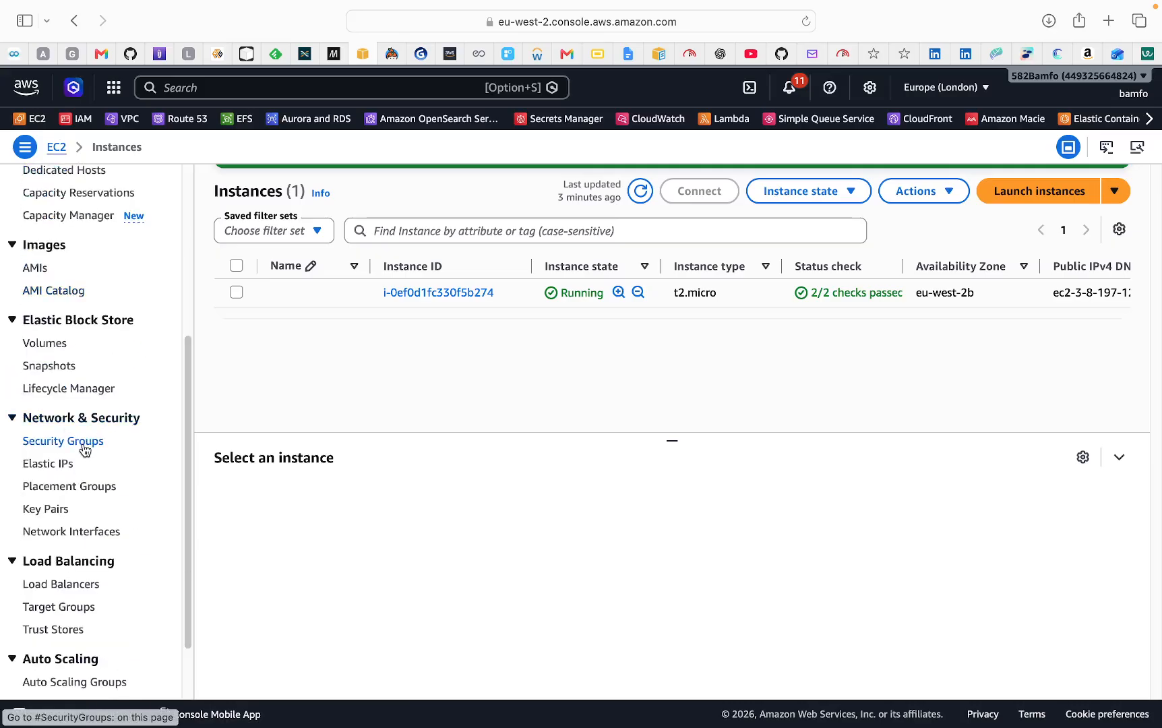
pyautogui.click(84, 441)
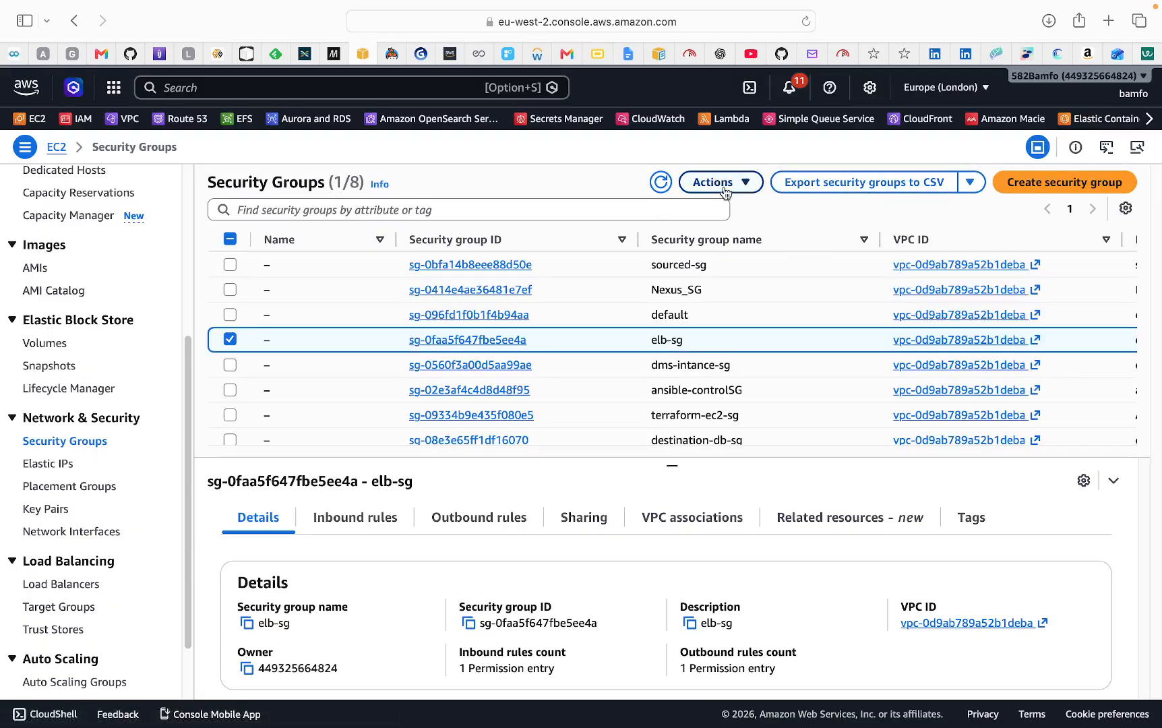
pyautogui.click(1061, 189)
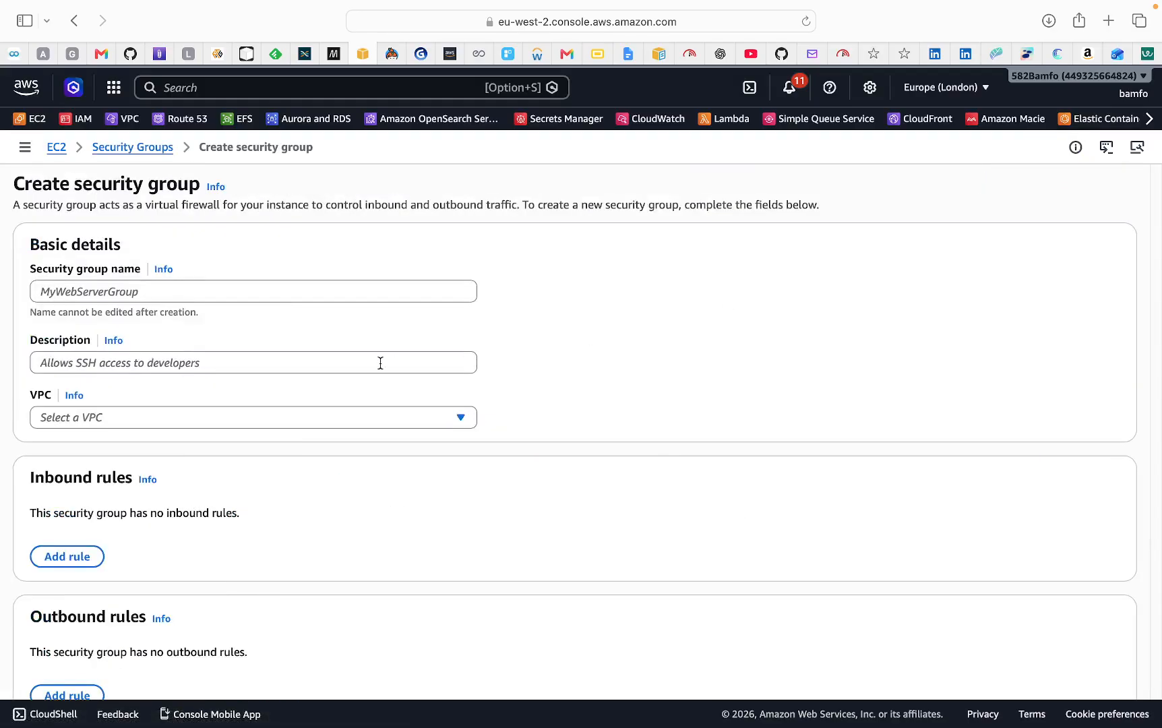
pyautogui.click(163, 291)
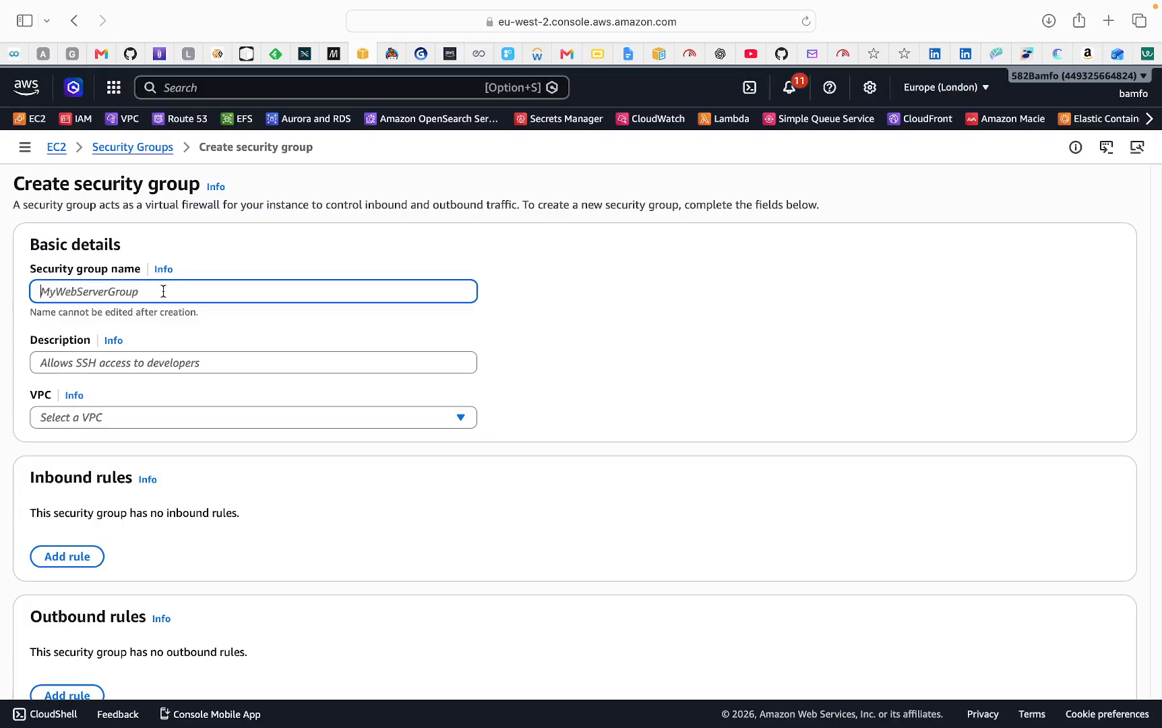
pyautogui.write('bastion-sg')
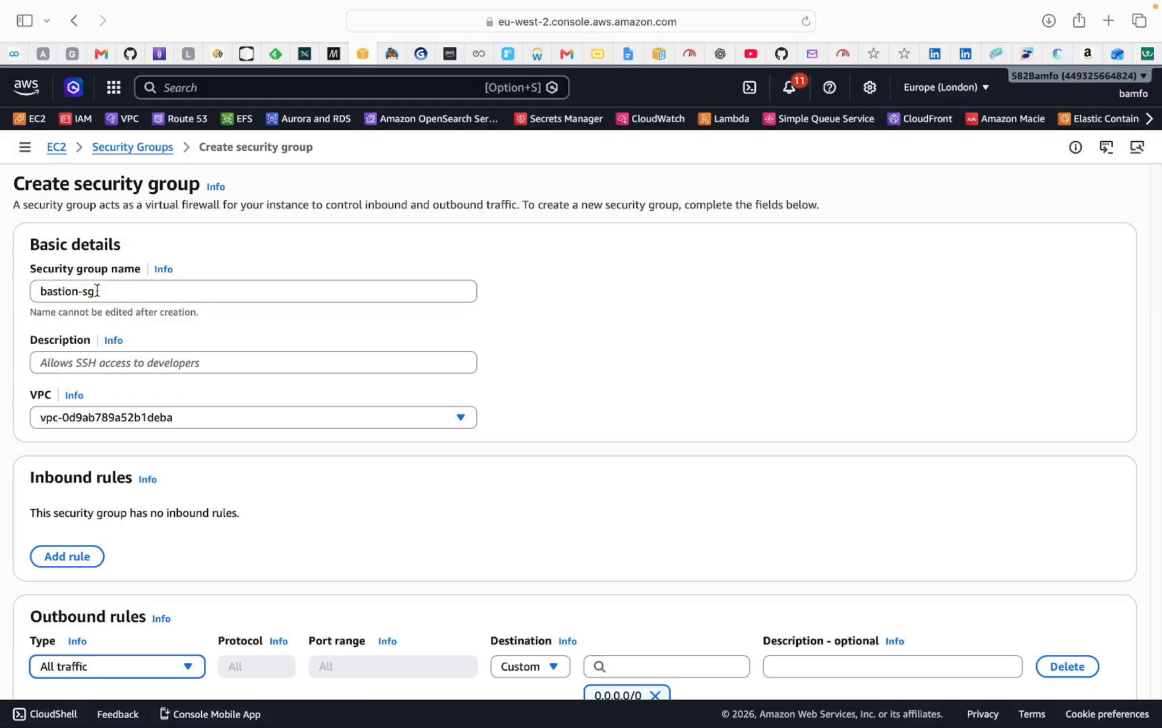
# - Set the security group's description to "bastion-sg for dev team" and choose the default VPC
pyautogui.moveTo(107, 291); pyautogui.dragTo(30, 293)
pyautogui.rightClick(60, 297)
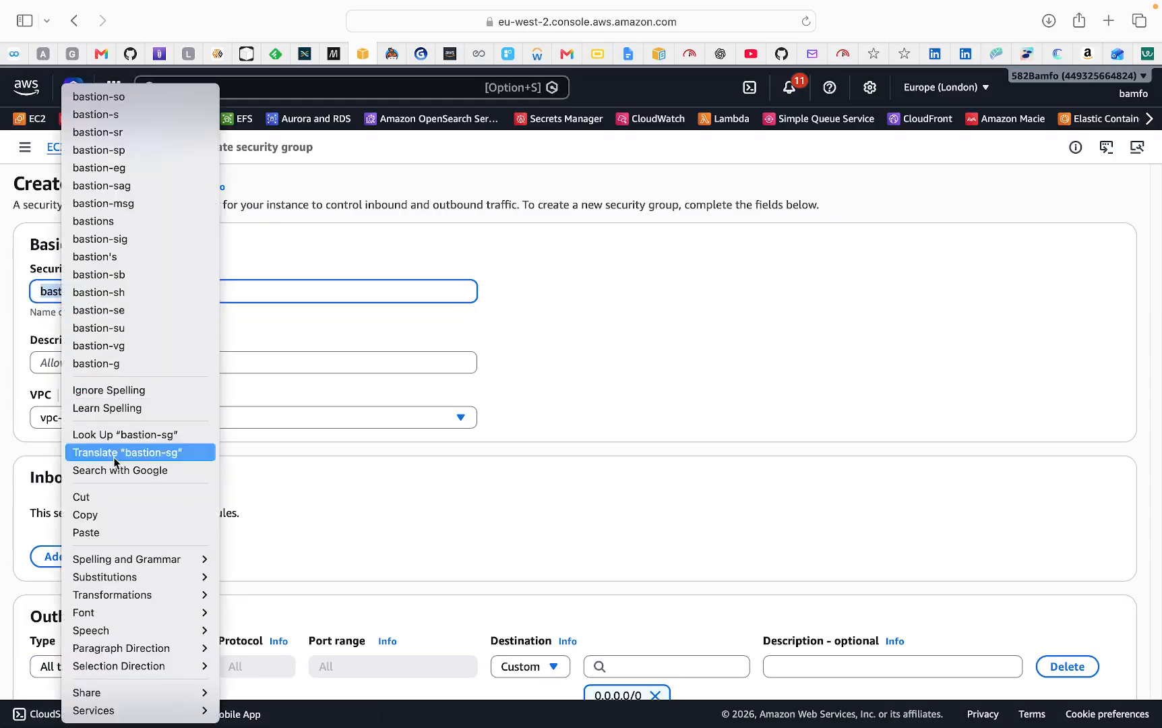
pyautogui.click(93, 514)
pyautogui.click(79, 367)
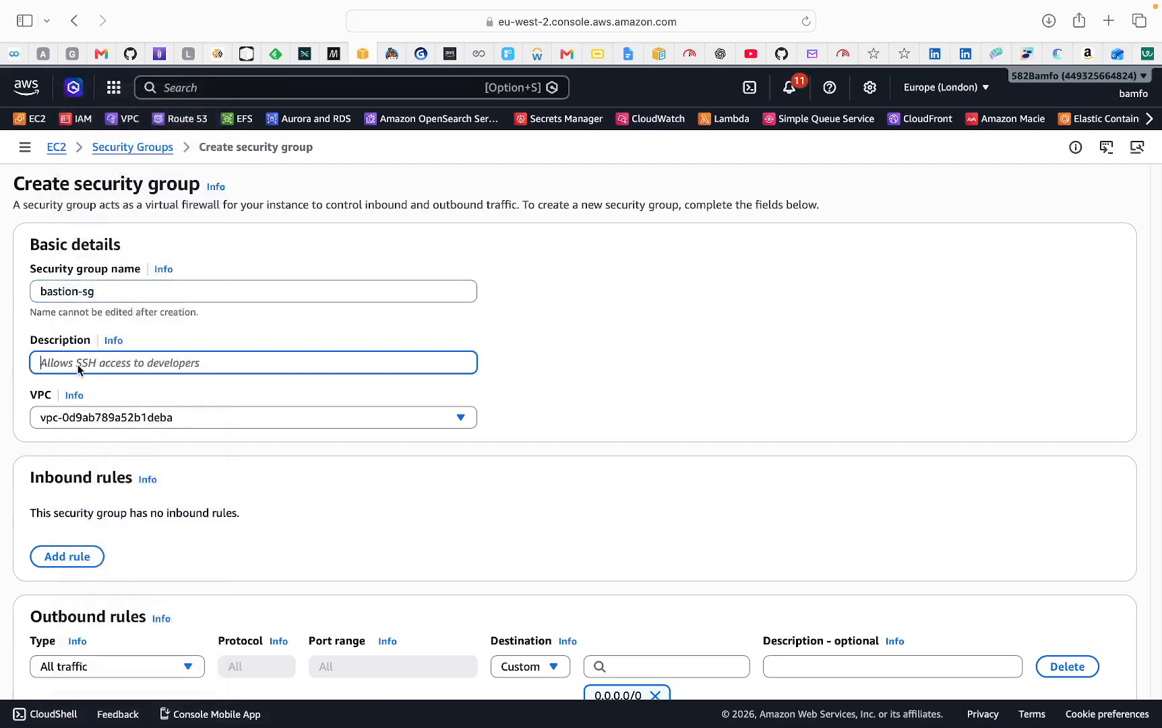
pyautogui.press('super+v')
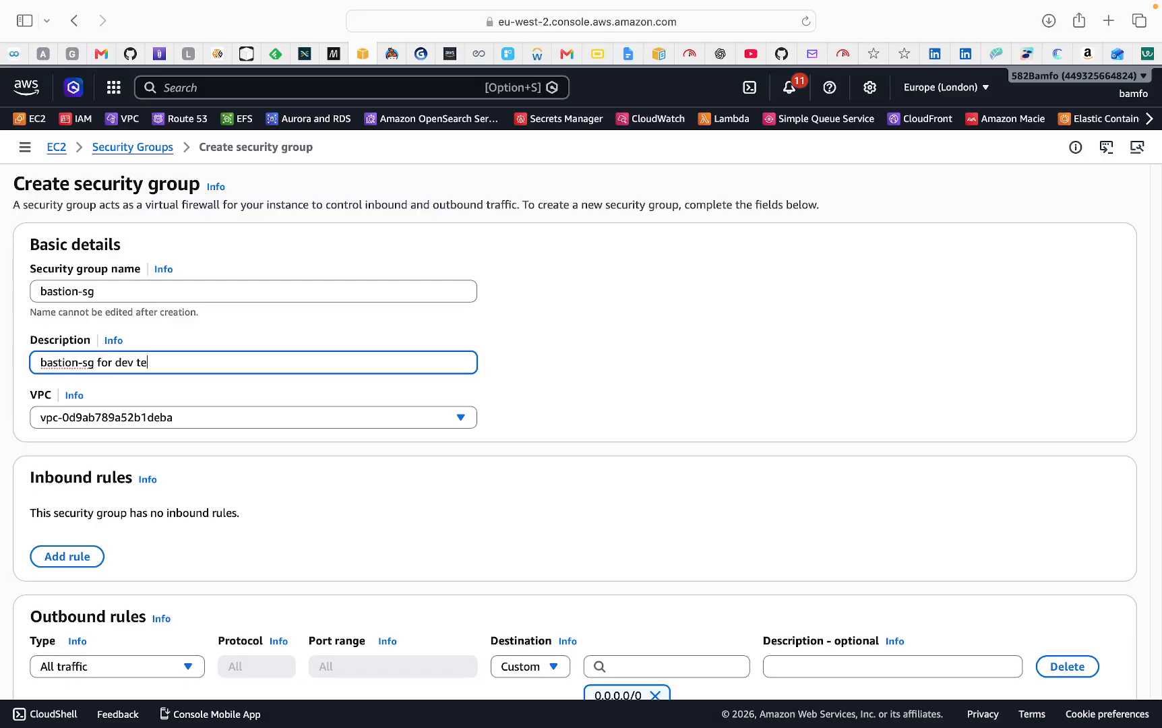
pyautogui.write('for dev team')
pyautogui.click(194, 421)
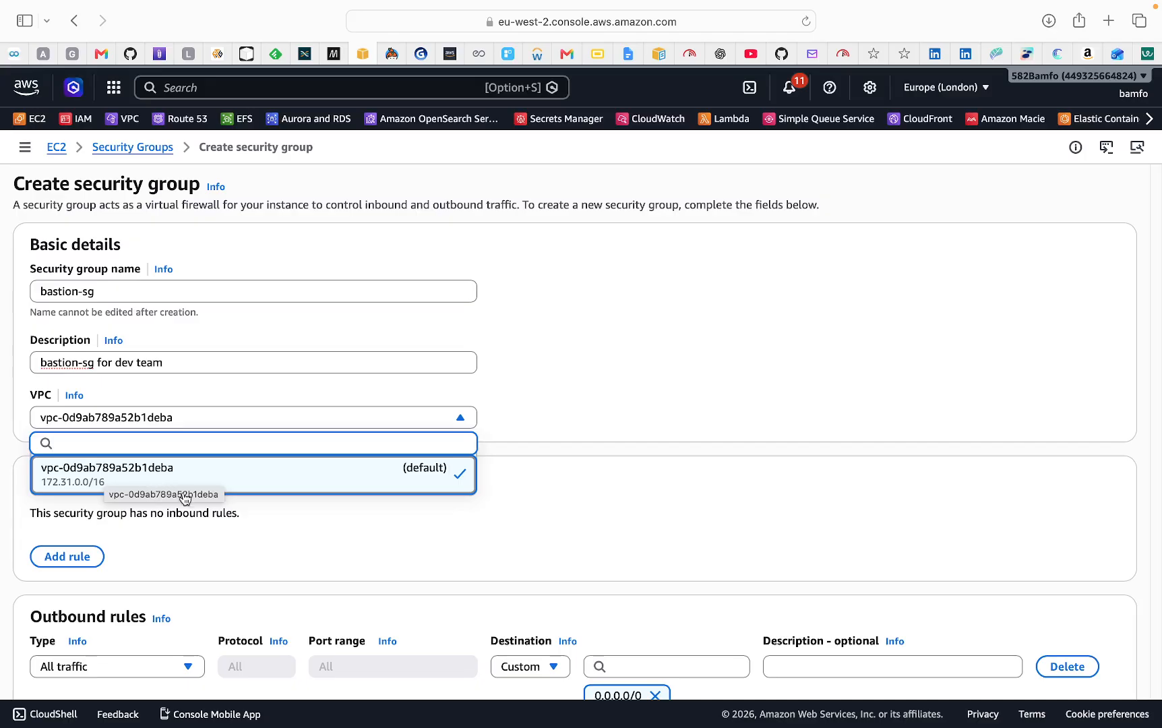
pyautogui.click(115, 482)
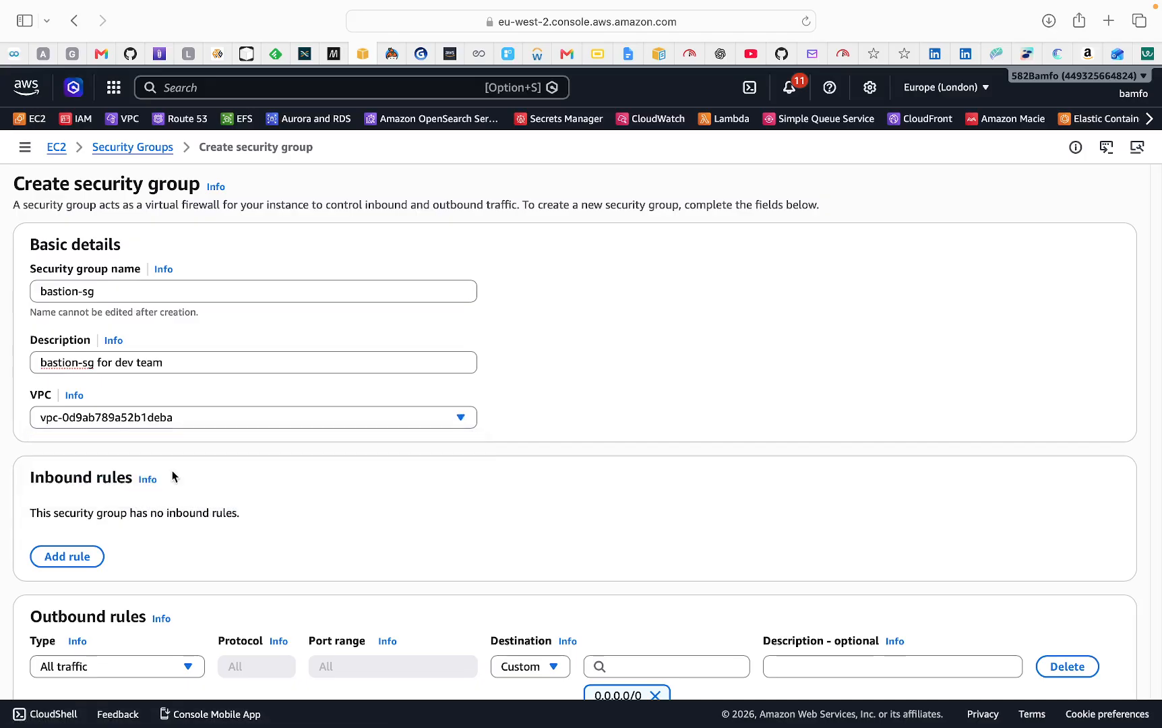
# - Add an inbound rule of type SSH to the security group
pyautogui.scroll(-2, 135, 499)
pyautogui.click(68, 502)
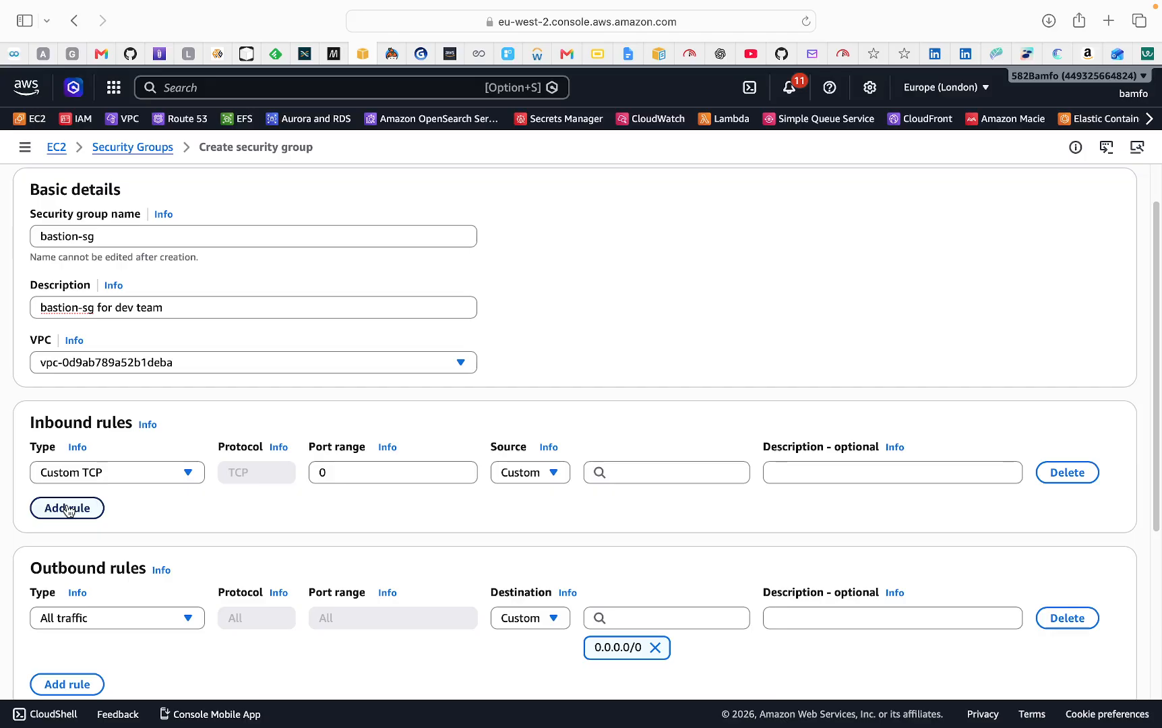
pyautogui.click(153, 475)
pyautogui.scroll(-1, 112, 421)
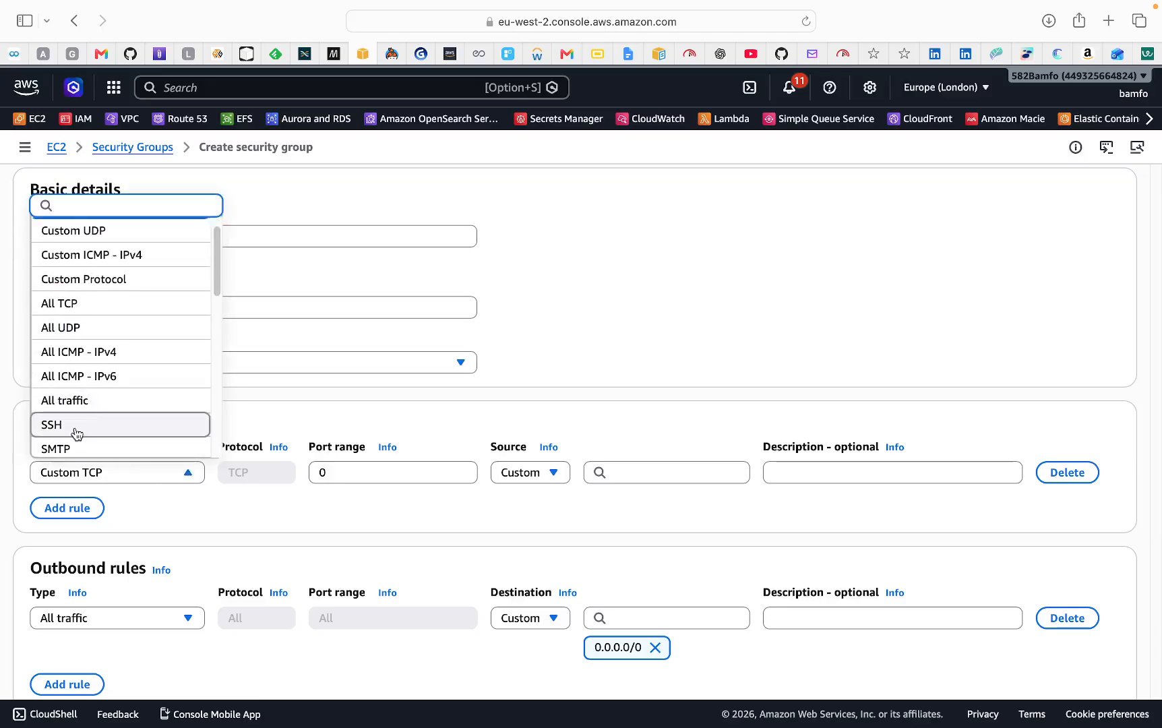
pyautogui.click(77, 429)
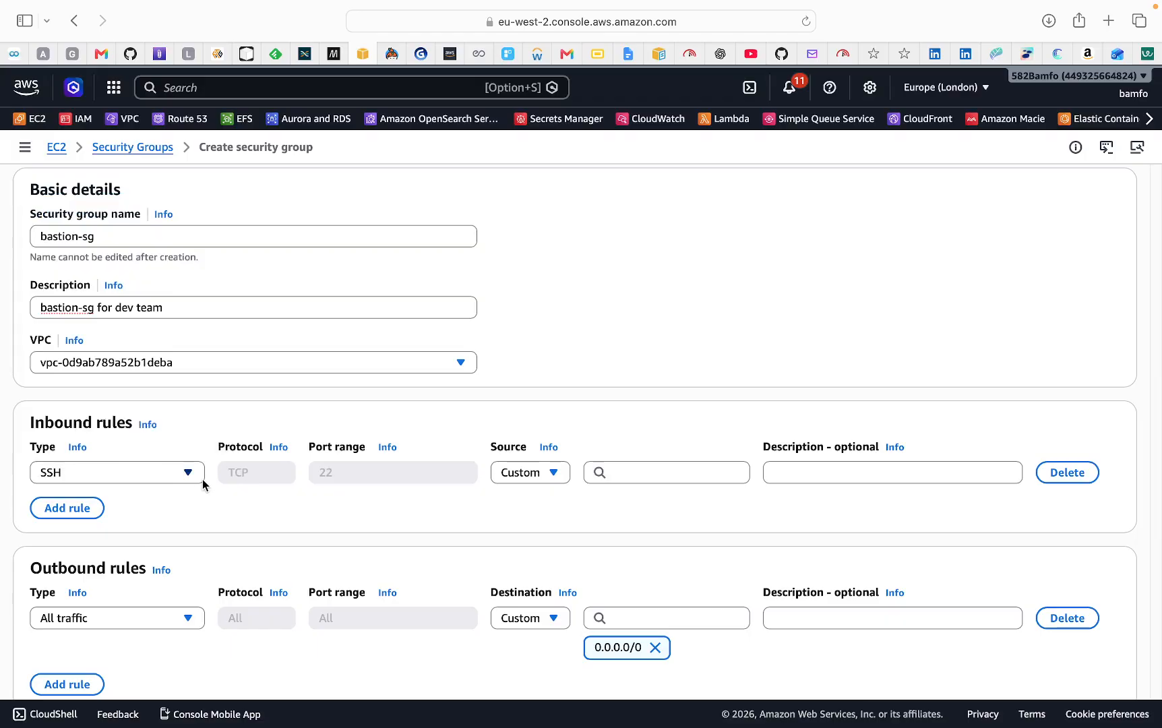
pyautogui.click(556, 475)
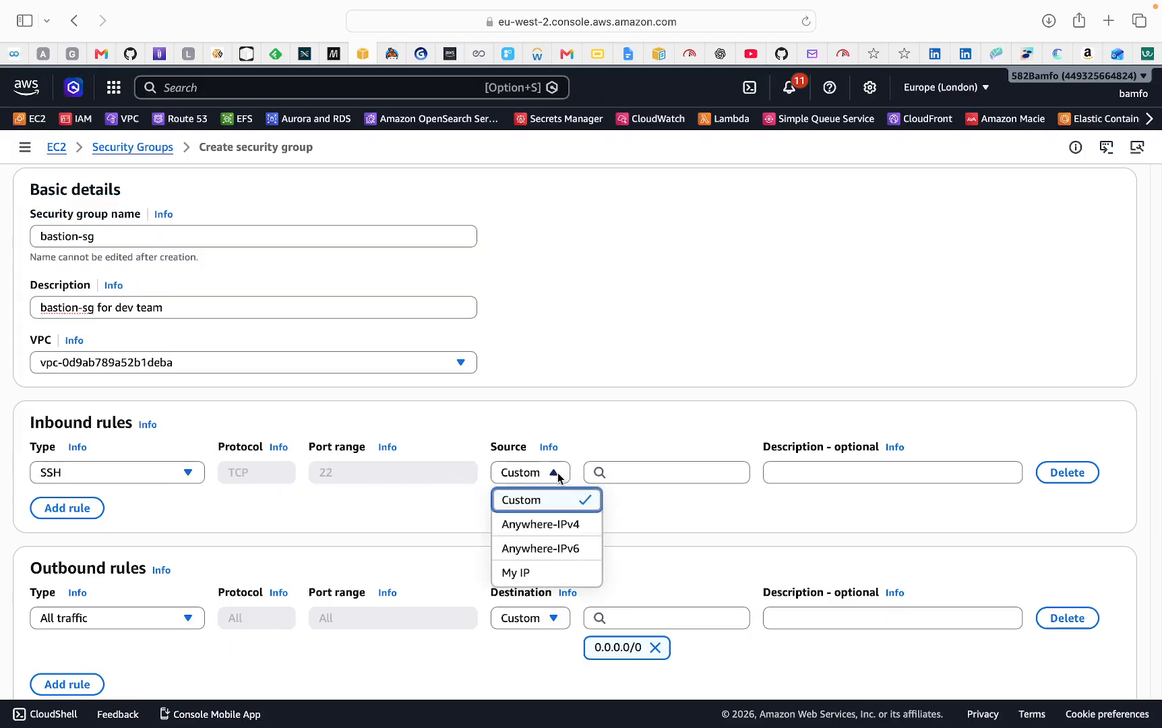
pyautogui.click(546, 525)
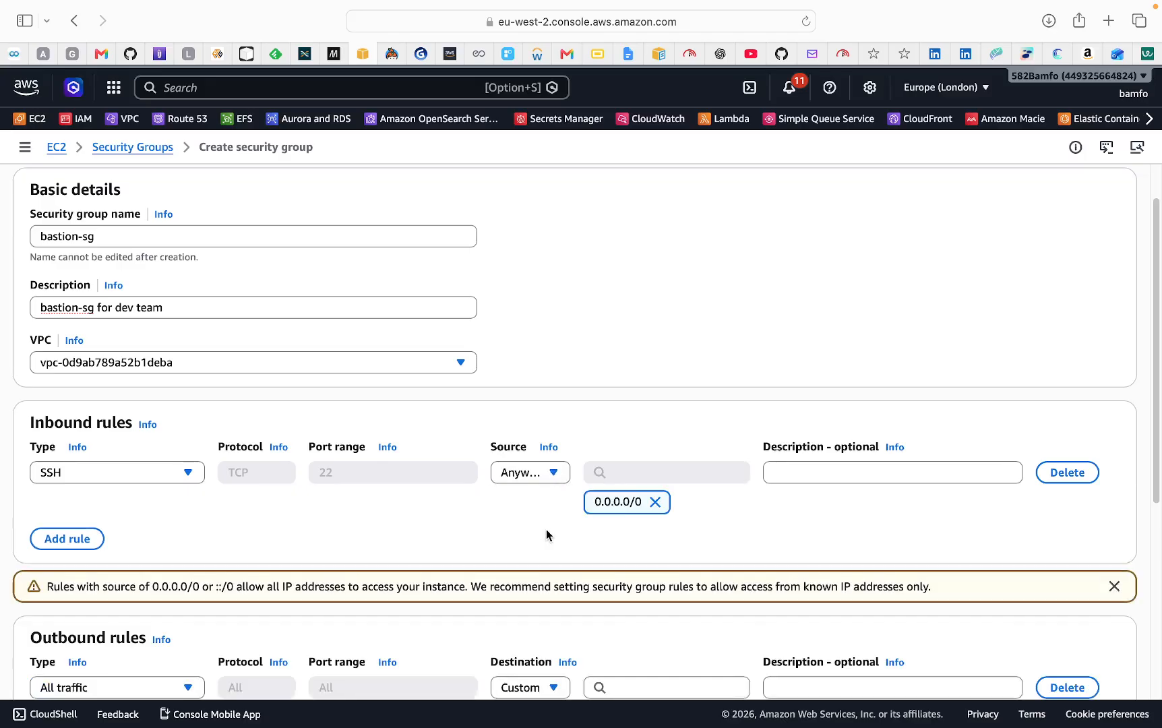
pyautogui.click(554, 473)
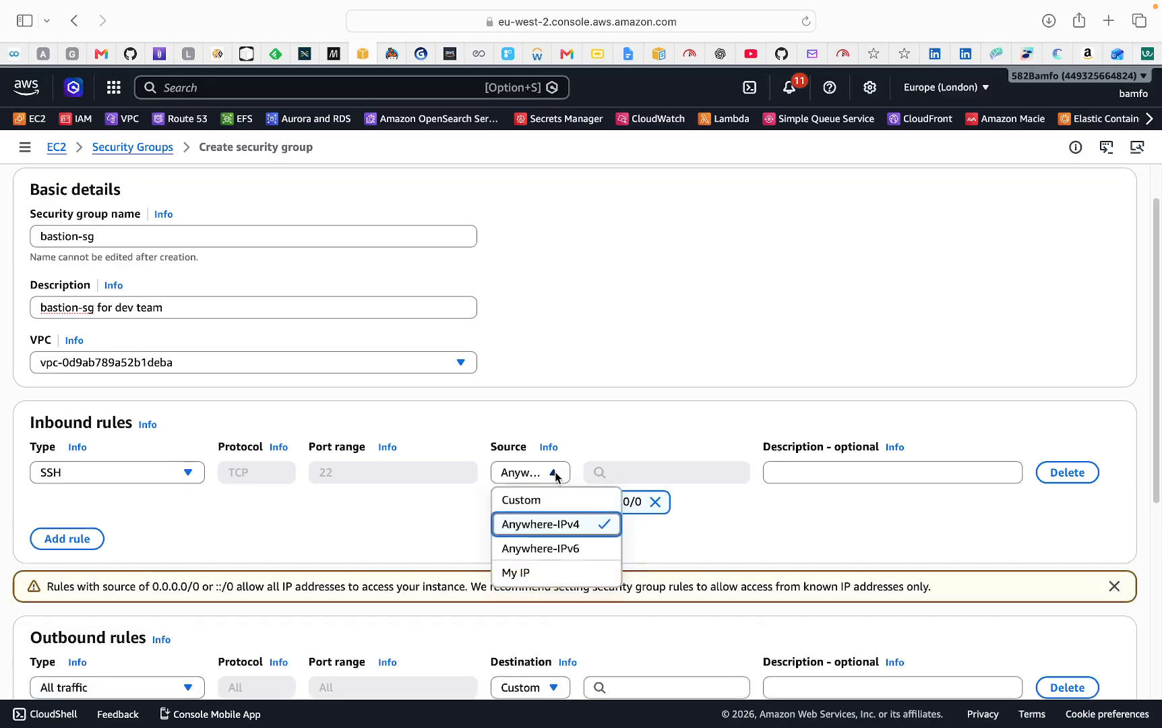
pyautogui.click(522, 501)
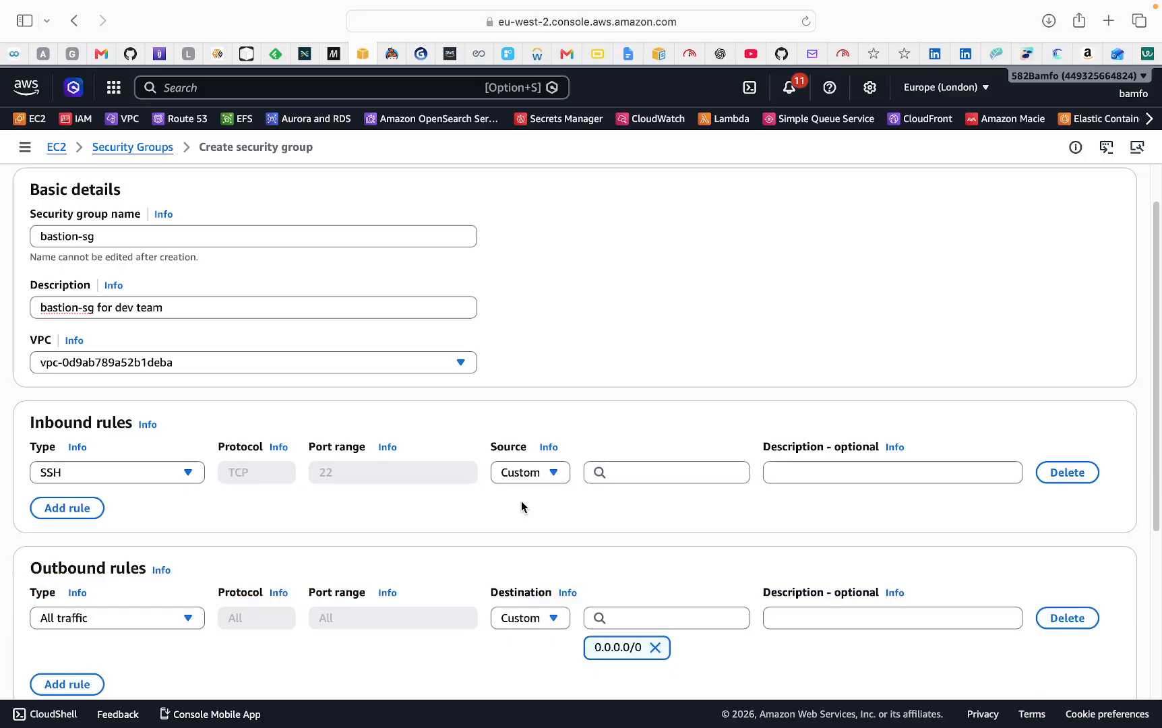
# - Set the SSH rule's custom source to the sourced-sg security group
pyautogui.click(641, 477)
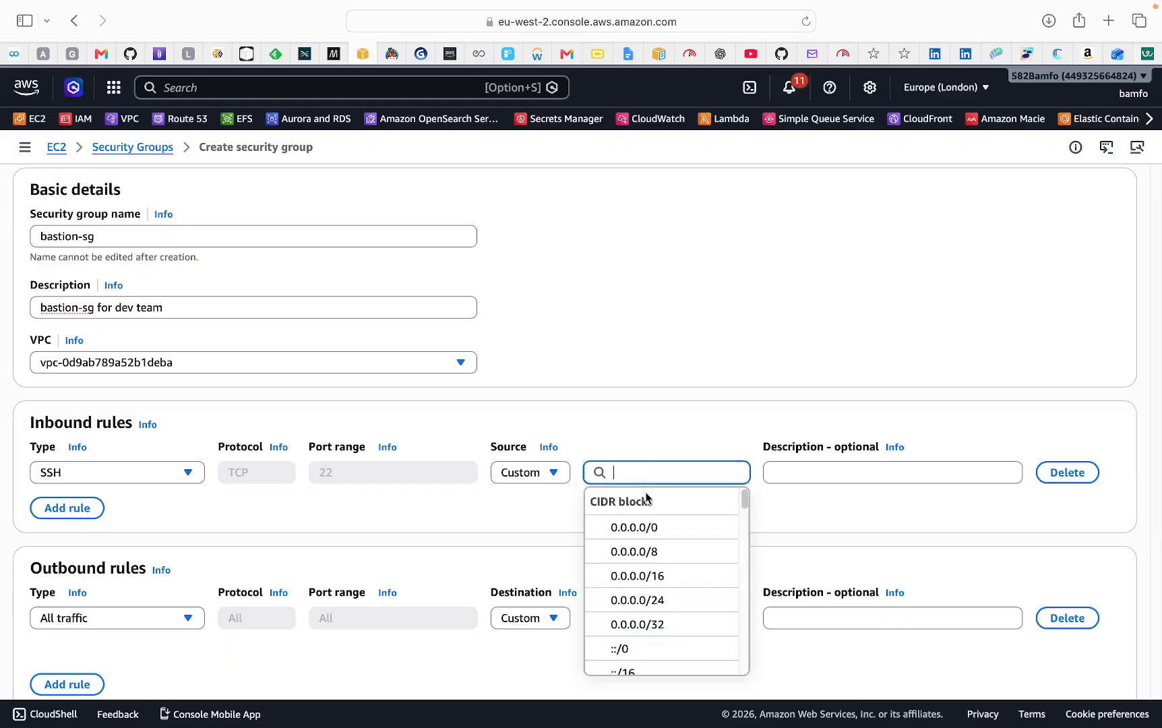
pyautogui.scroll(-3, 653, 554)
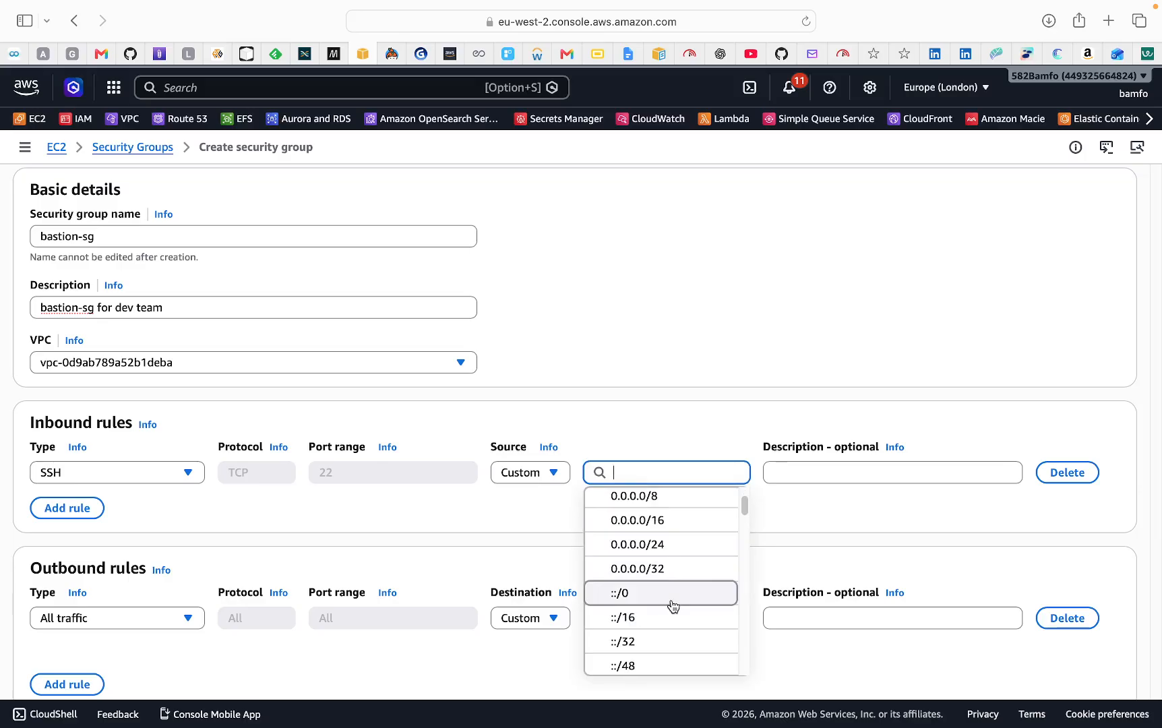
pyautogui.scroll(2, 666, 559)
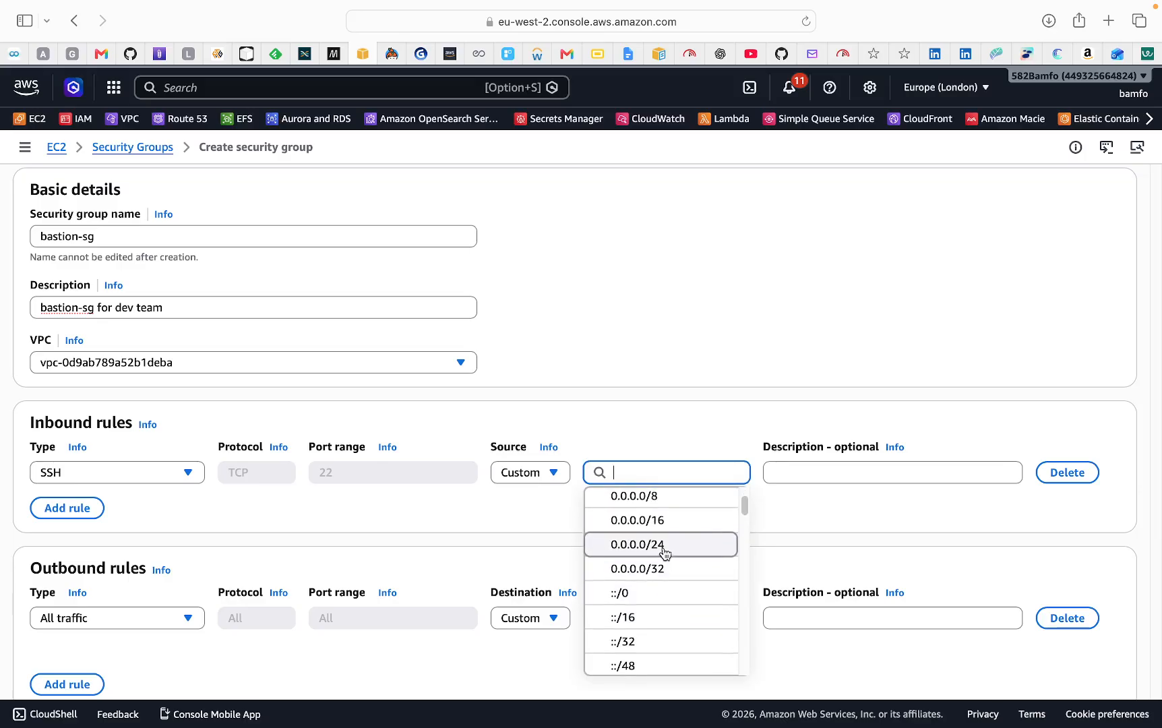
pyautogui.scroll(1, 661, 529)
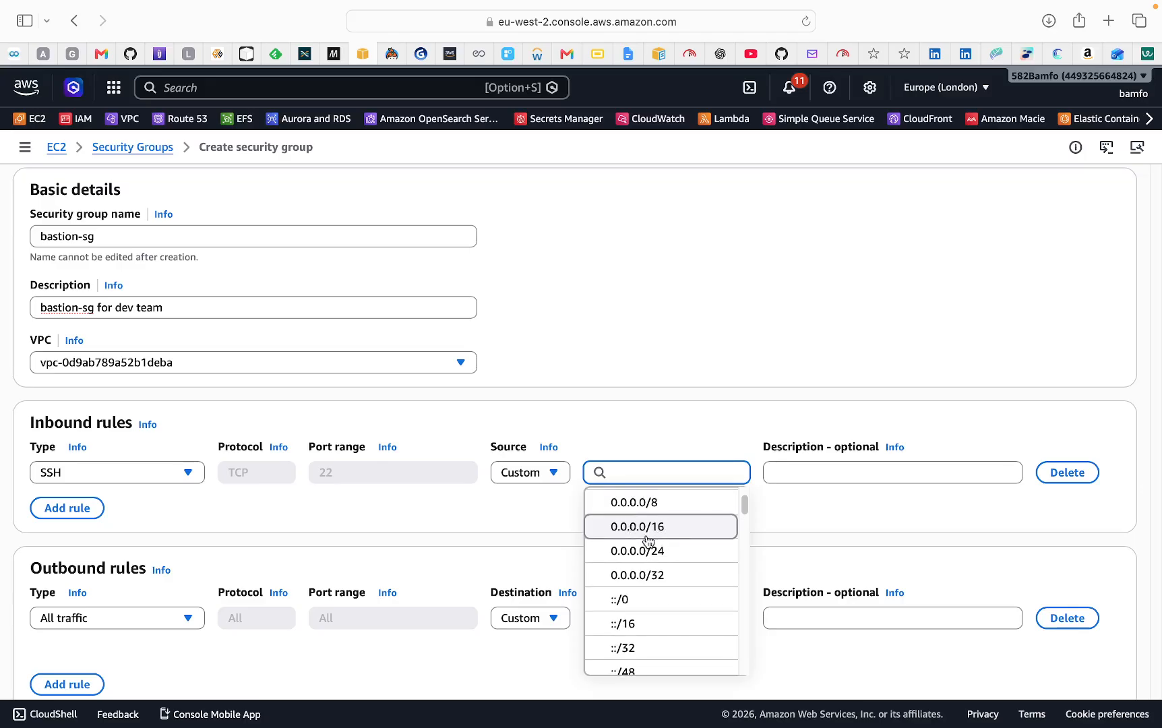
pyautogui.scroll(-4, 645, 542)
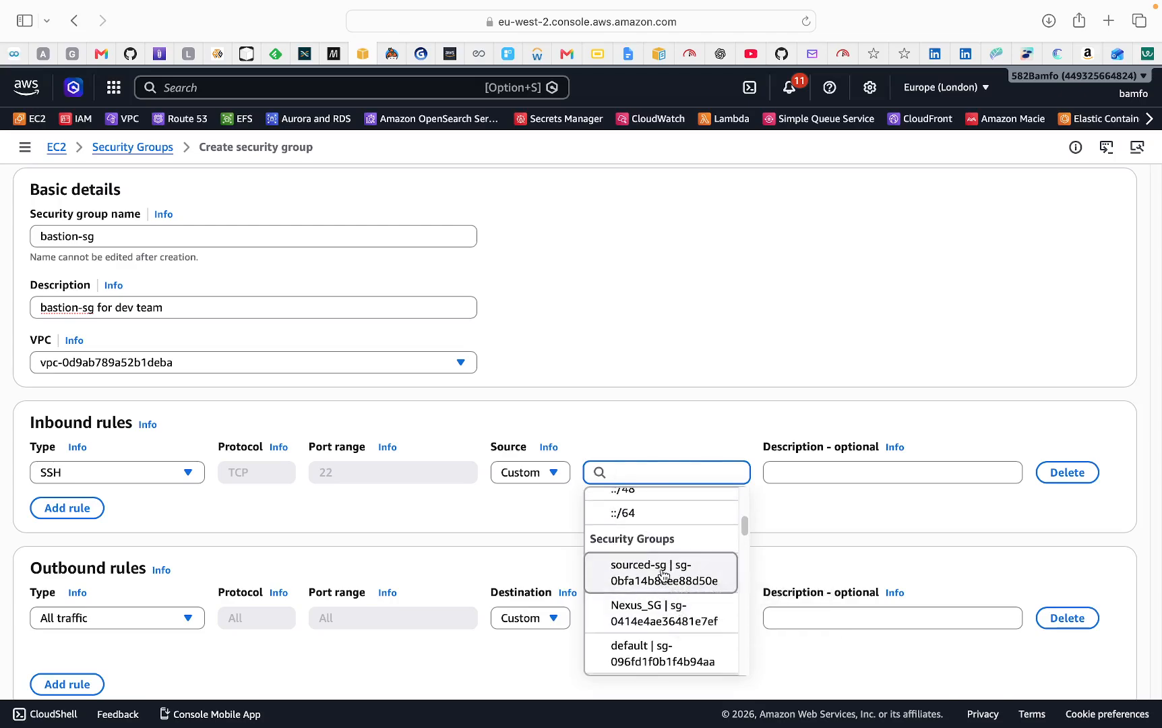
pyautogui.click(661, 581)
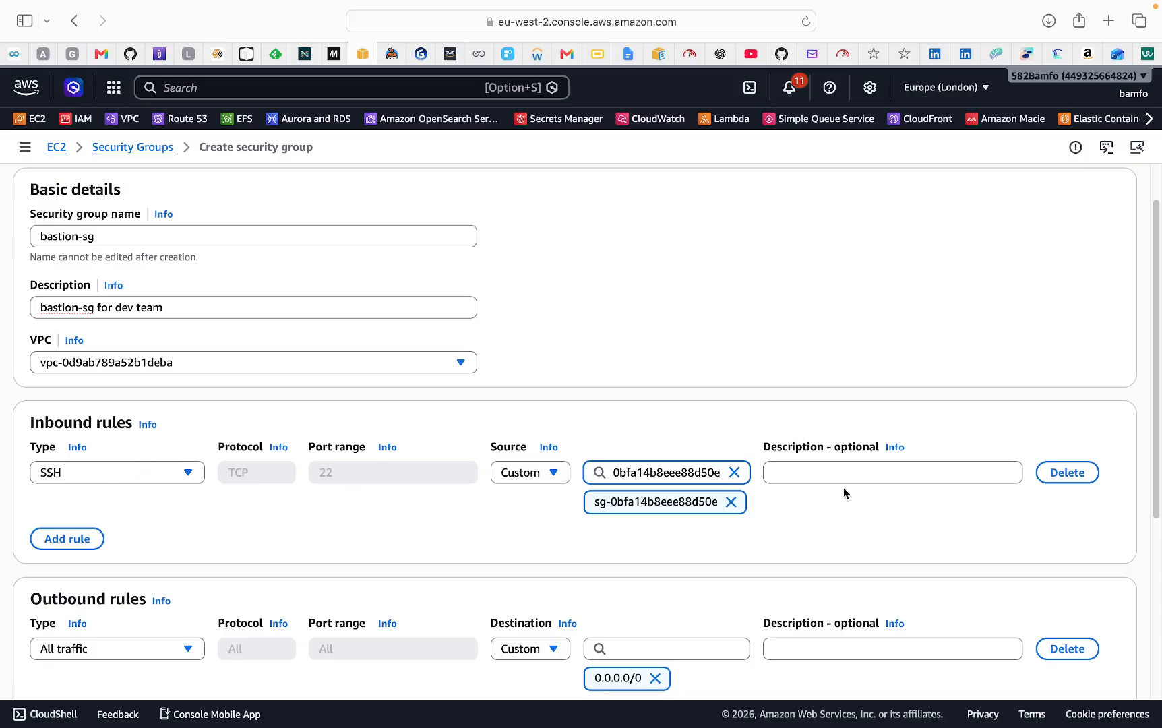
# - Describe the SSH inbound rule as "allow ssh from the dev group sg"
pyautogui.click(826, 468)
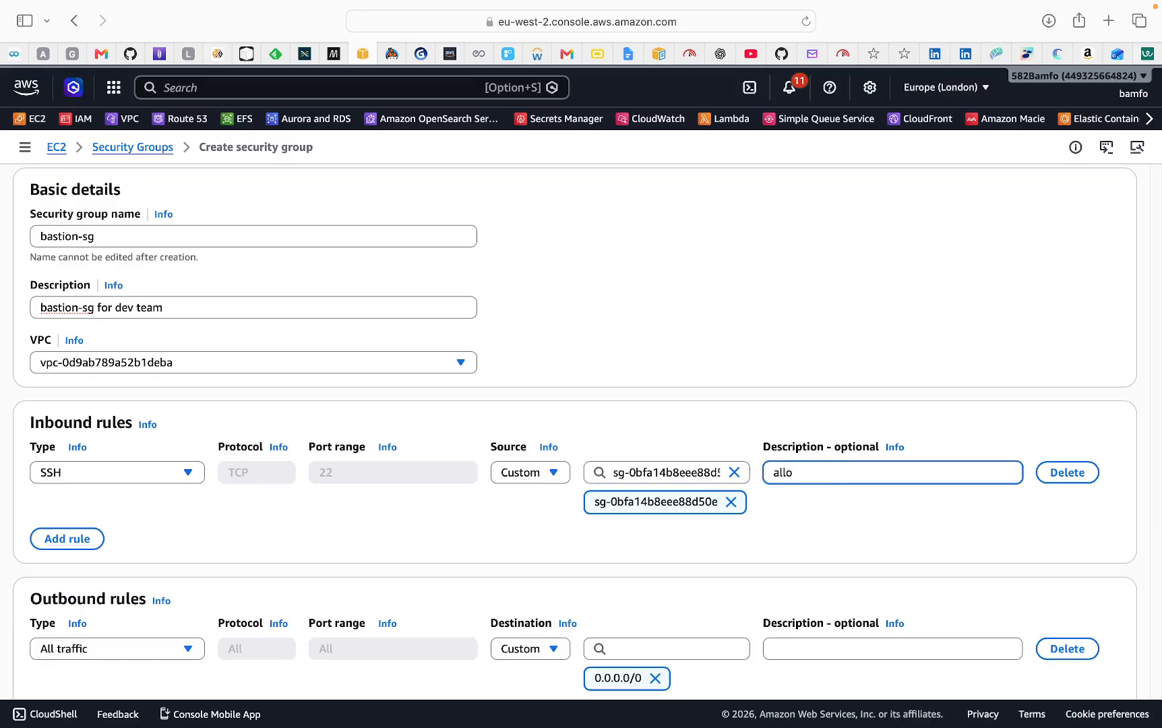
pyautogui.write('allow ssh from the dev')
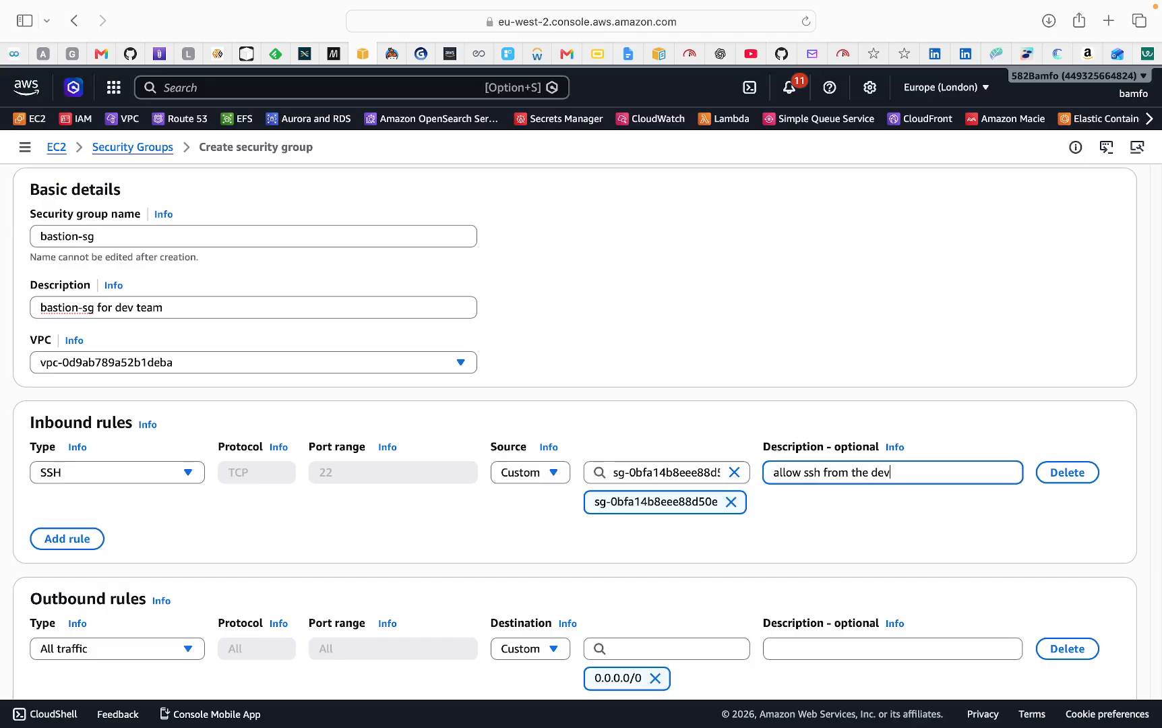
pyautogui.write('group')
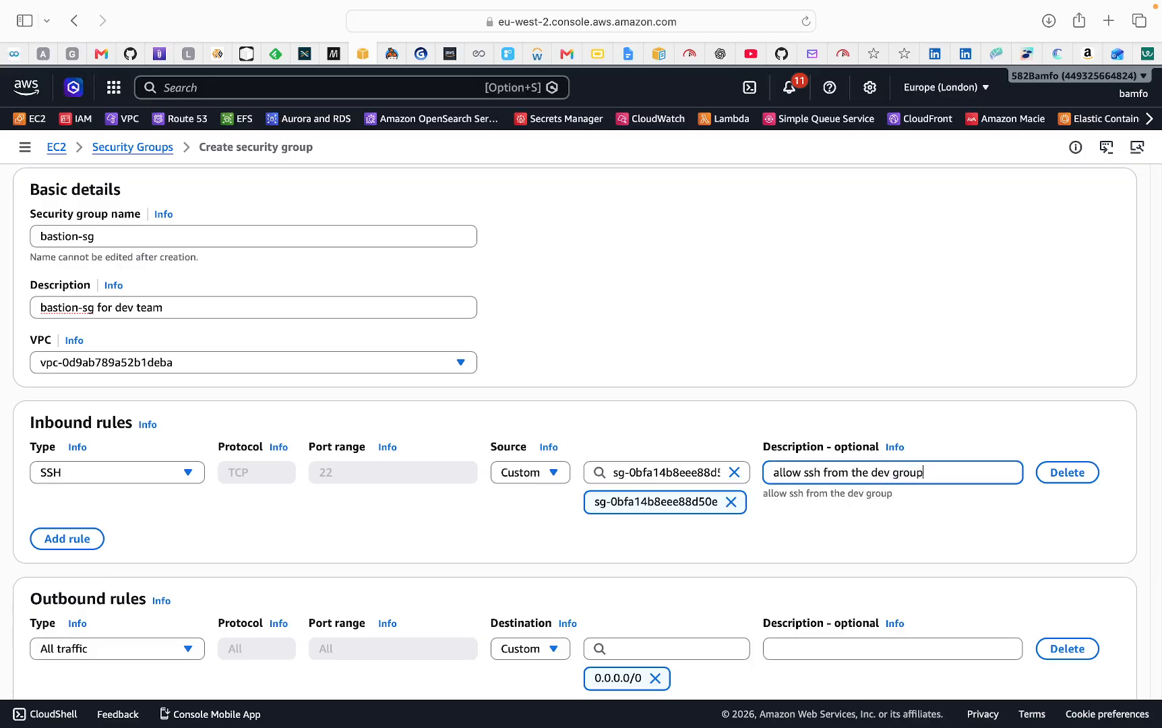
pyautogui.write(' sg')
# - Add a second inbound rule of type Custom ICMP - IPv4
pyautogui.click(72, 539)
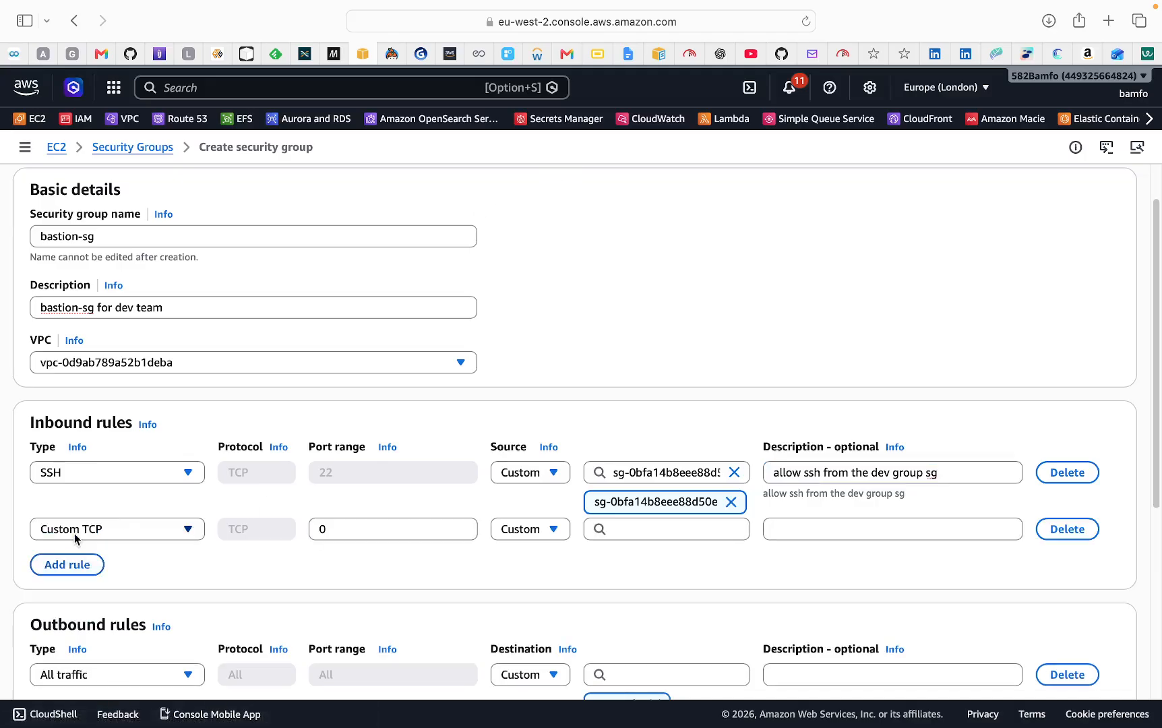
pyautogui.click(135, 536)
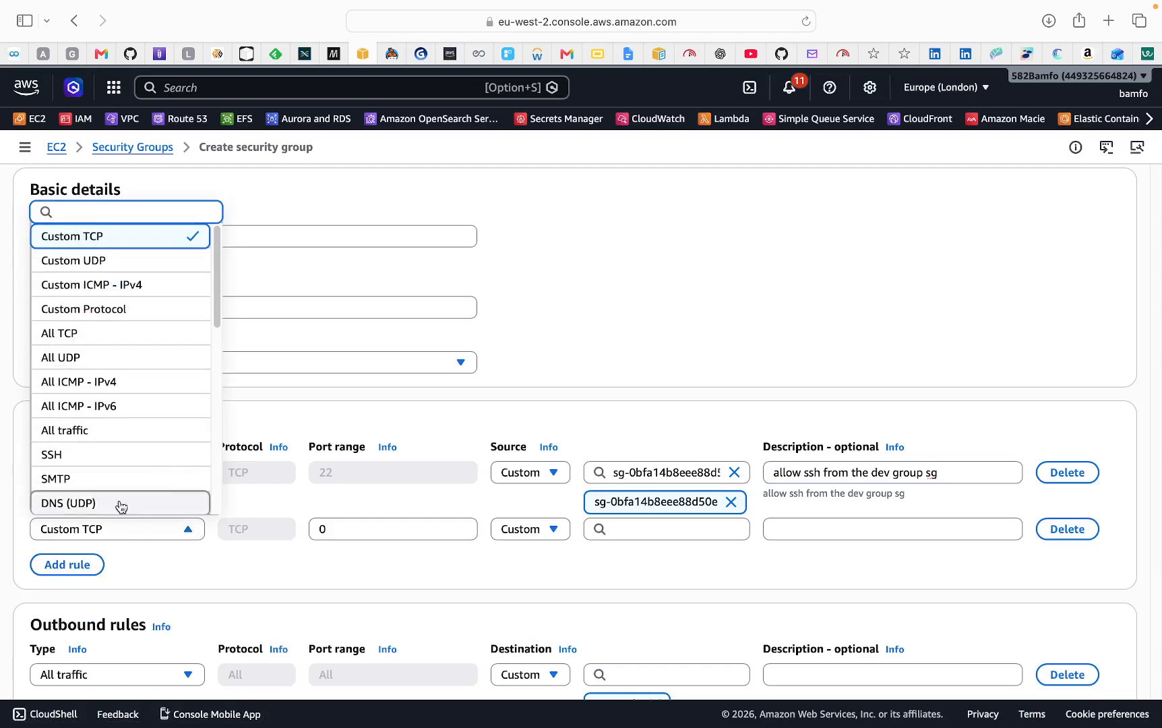
pyautogui.scroll(-1, 95, 457)
pyautogui.scroll(-2, 94, 448)
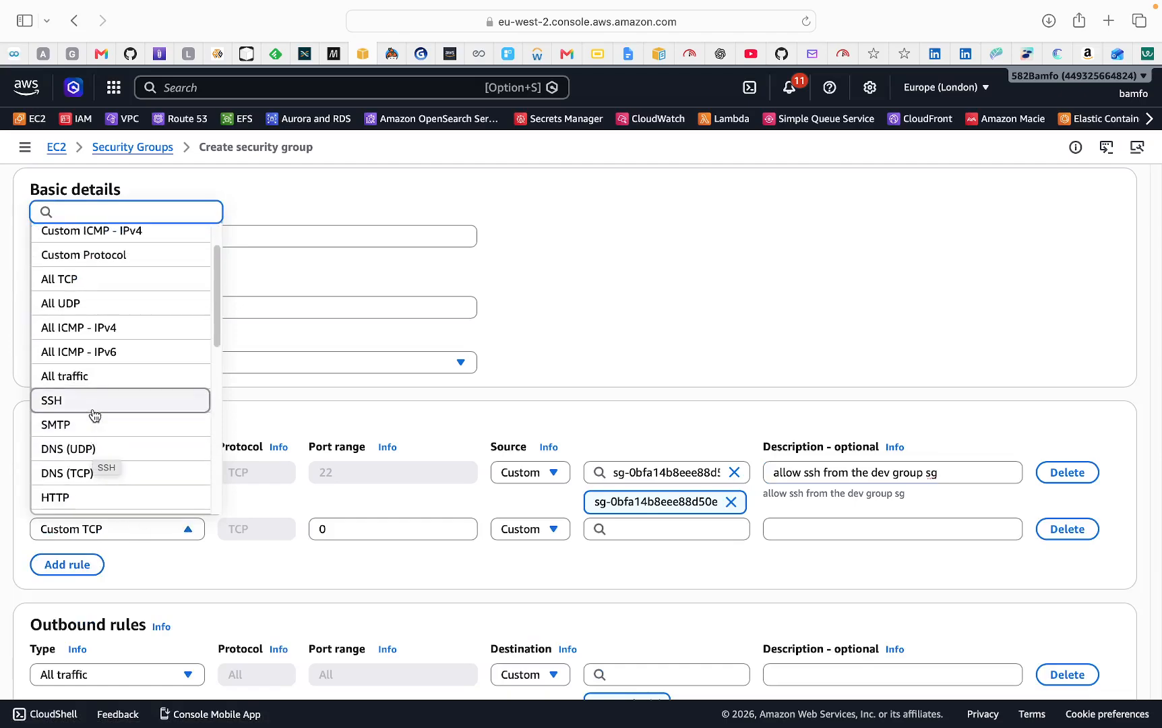
pyautogui.scroll(5, 92, 411)
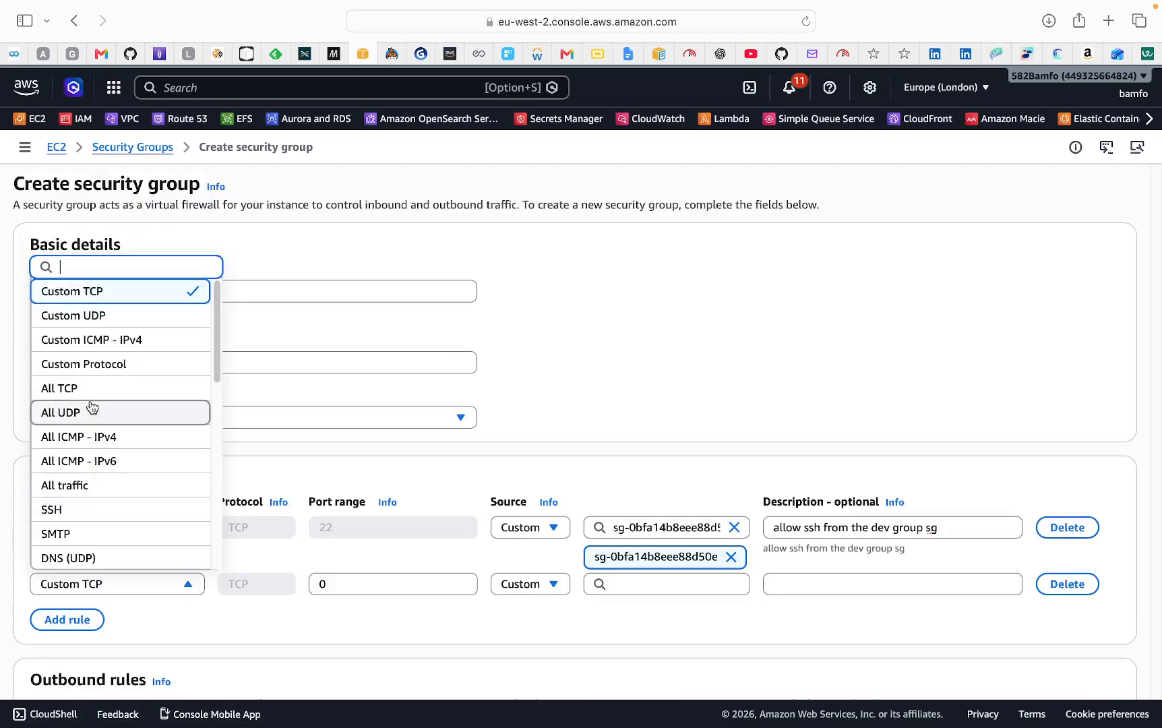
pyautogui.click(86, 346)
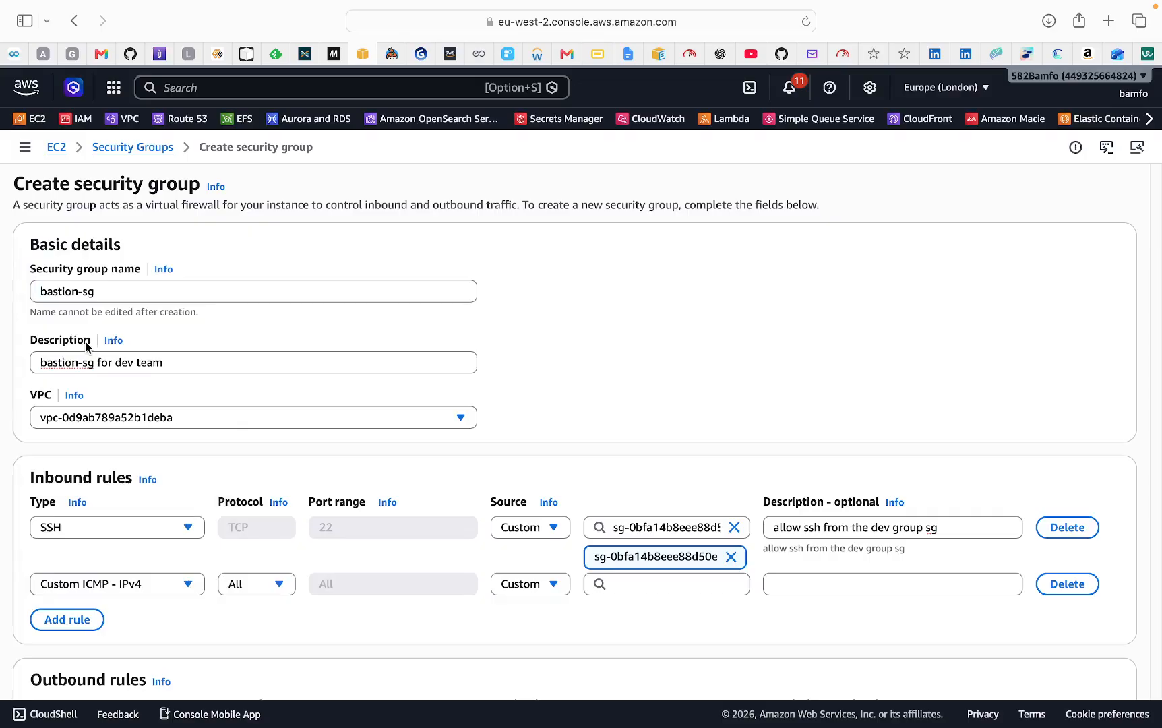
# - Set the ICMP rule's custom source to the CIDR block 0.0.0.0/16
pyautogui.click(616, 587)
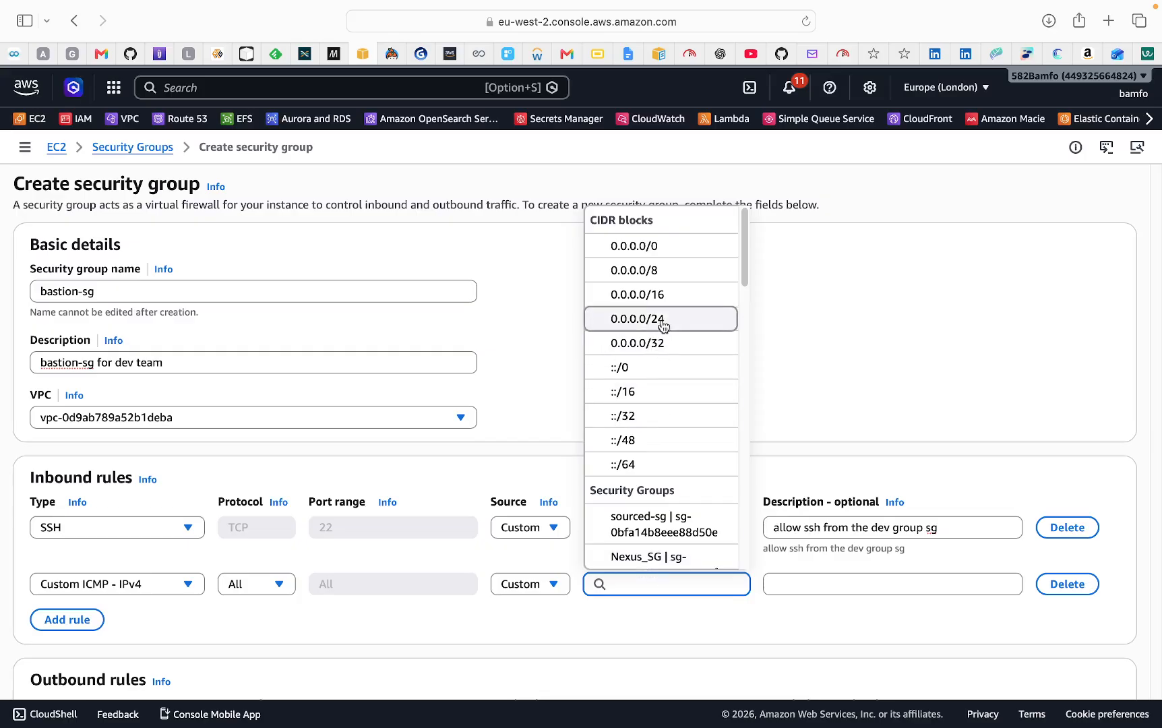
pyautogui.click(640, 296)
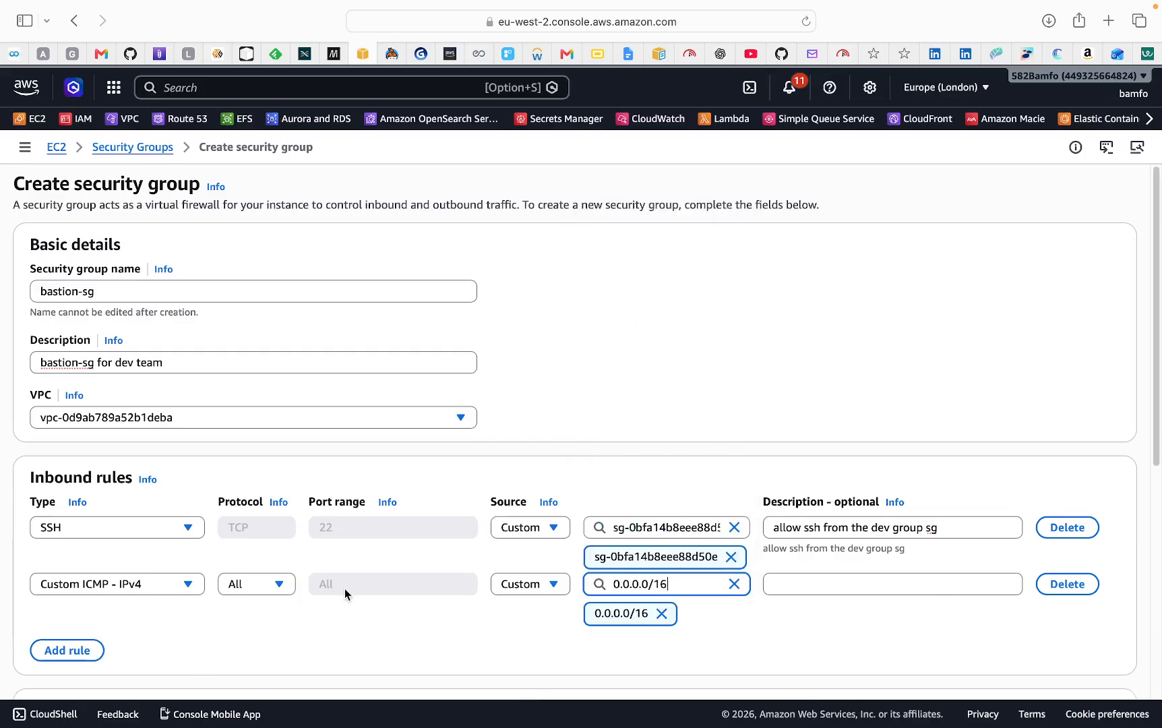
pyautogui.scroll(-10, 344, 593)
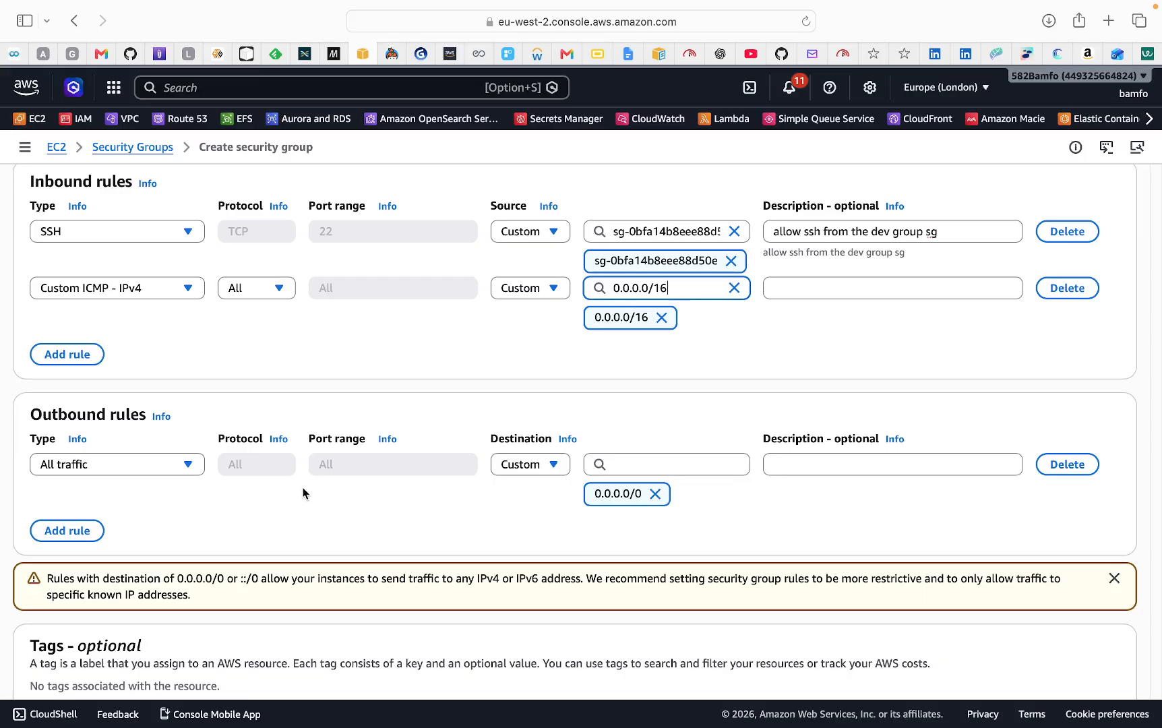
pyautogui.scroll(-3, 643, 517)
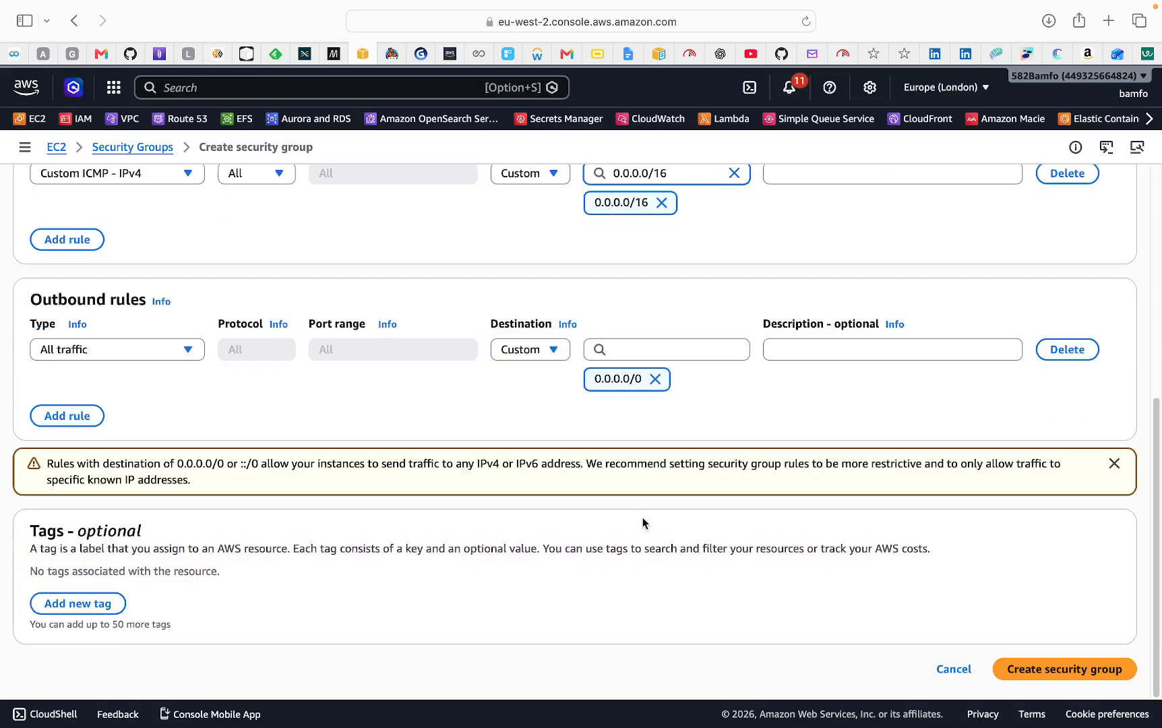
# - Create the bastion-sg security group, review its inbound and outbound rules, and dismiss the notification
pyautogui.click(1071, 670)
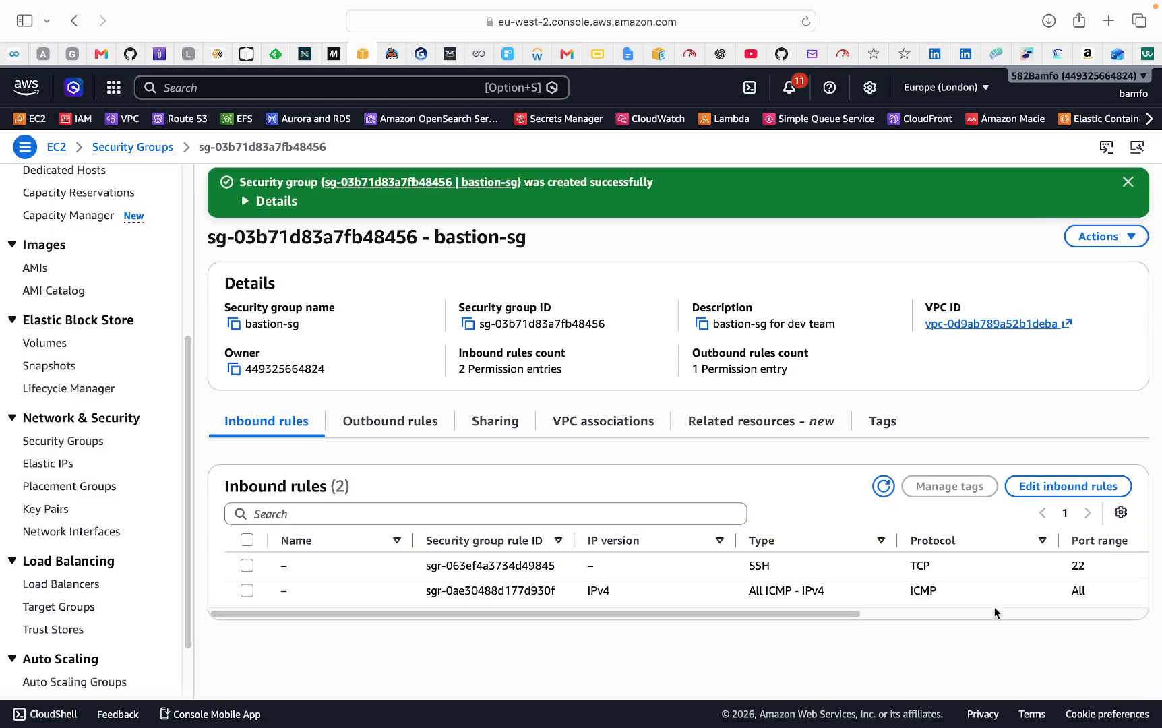
pyautogui.moveTo(835, 616); pyautogui.dragTo(1133, 654)
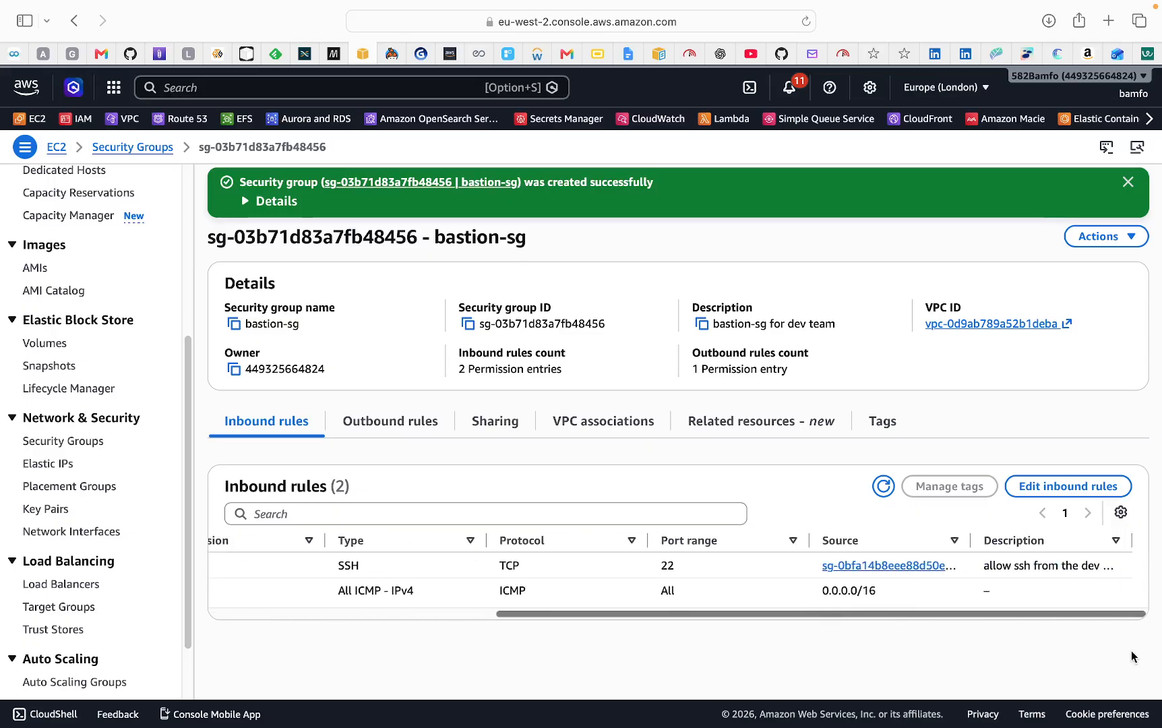
pyautogui.click(393, 432)
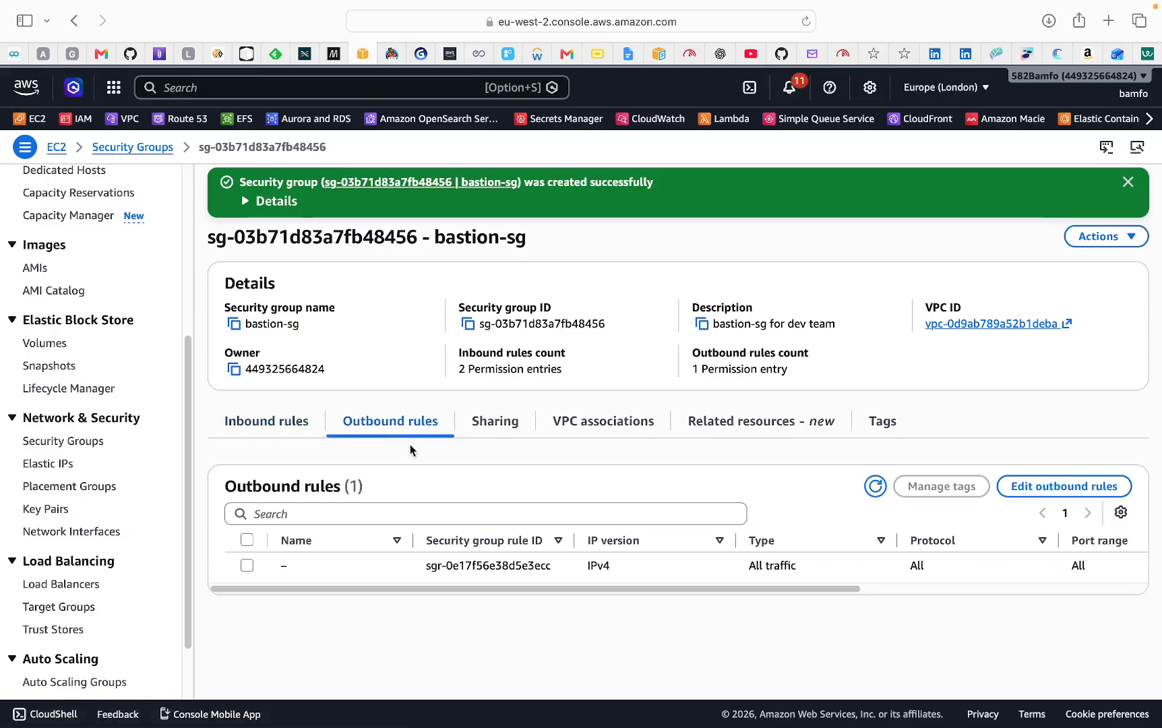
pyautogui.moveTo(571, 593); pyautogui.dragTo(414, 571)
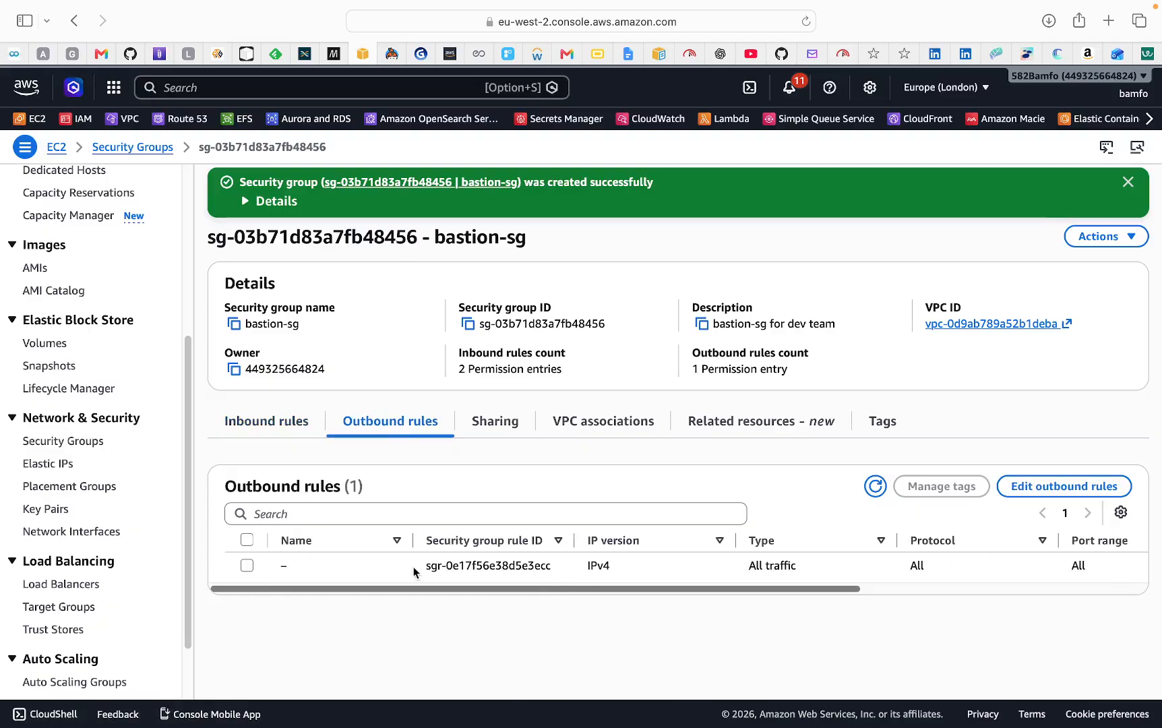
pyautogui.click(1128, 182)
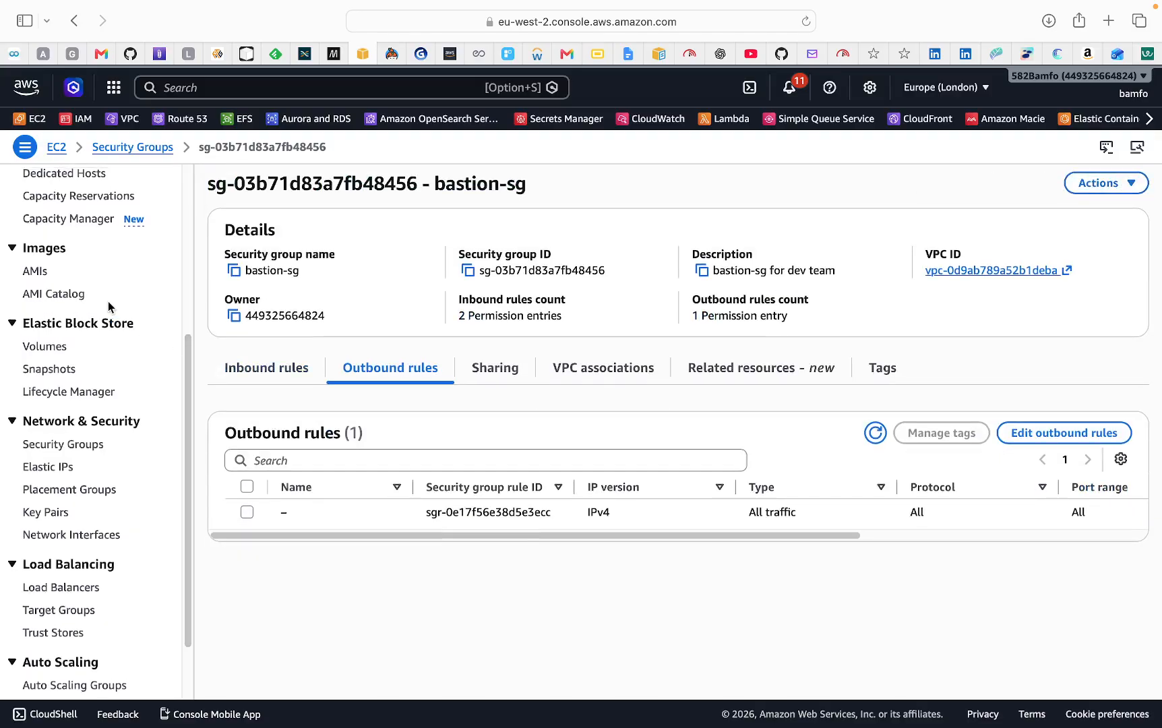
# - Open the security group assignment for the running t2.micro EC2 instance
pyautogui.scroll(5, 91, 286)
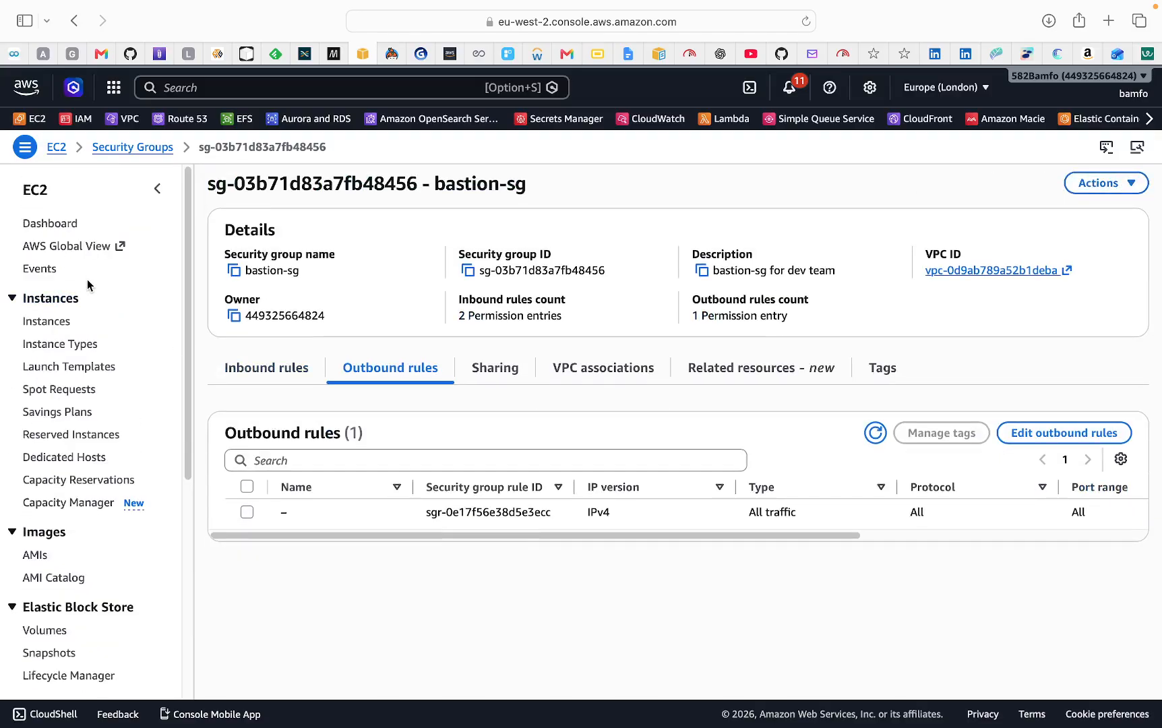
pyautogui.click(57, 328)
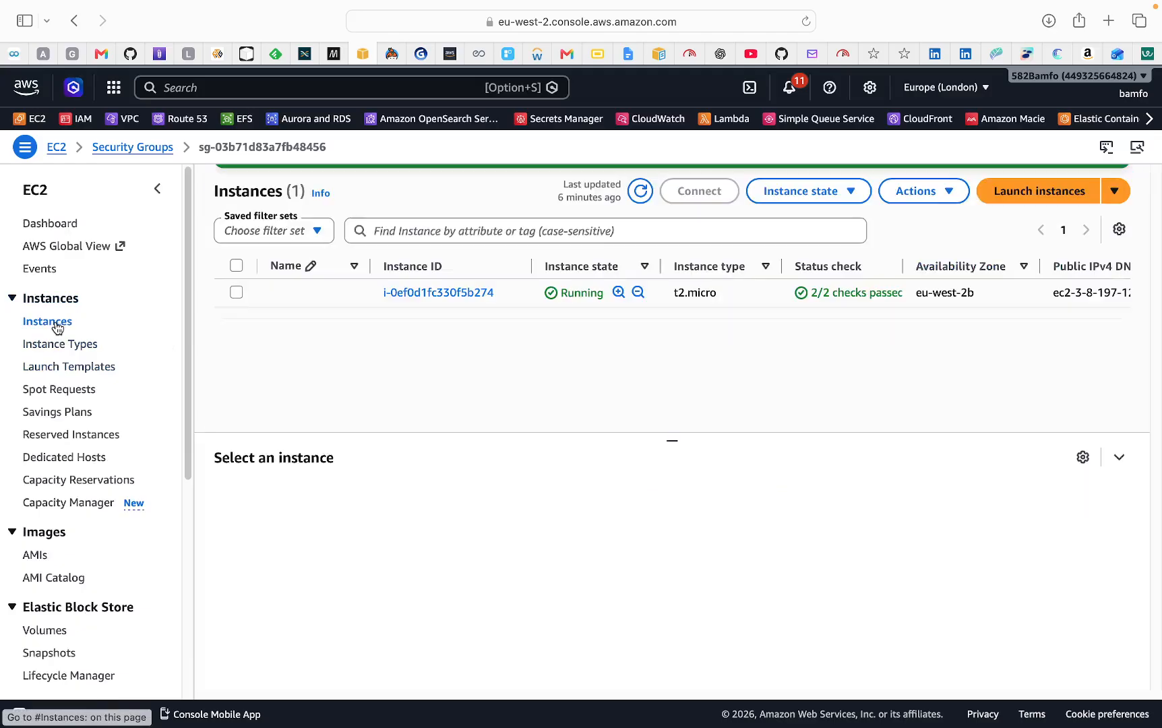
pyautogui.click(235, 292)
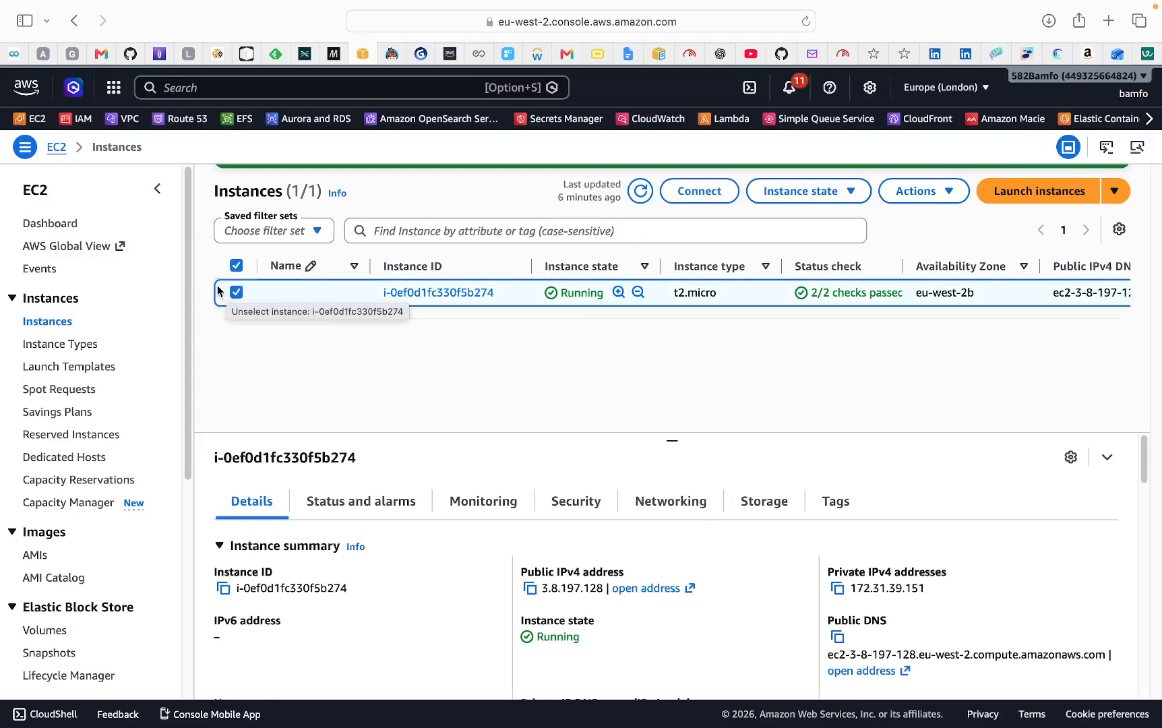
pyautogui.click(942, 196)
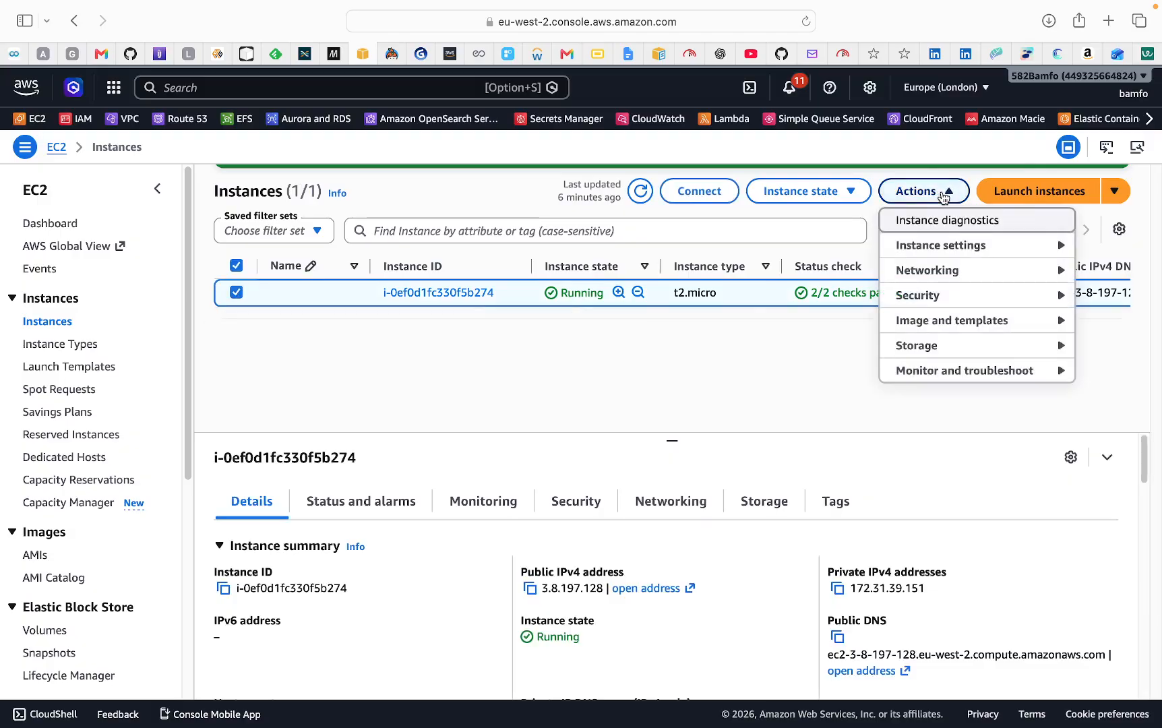
pyautogui.click(926, 304)
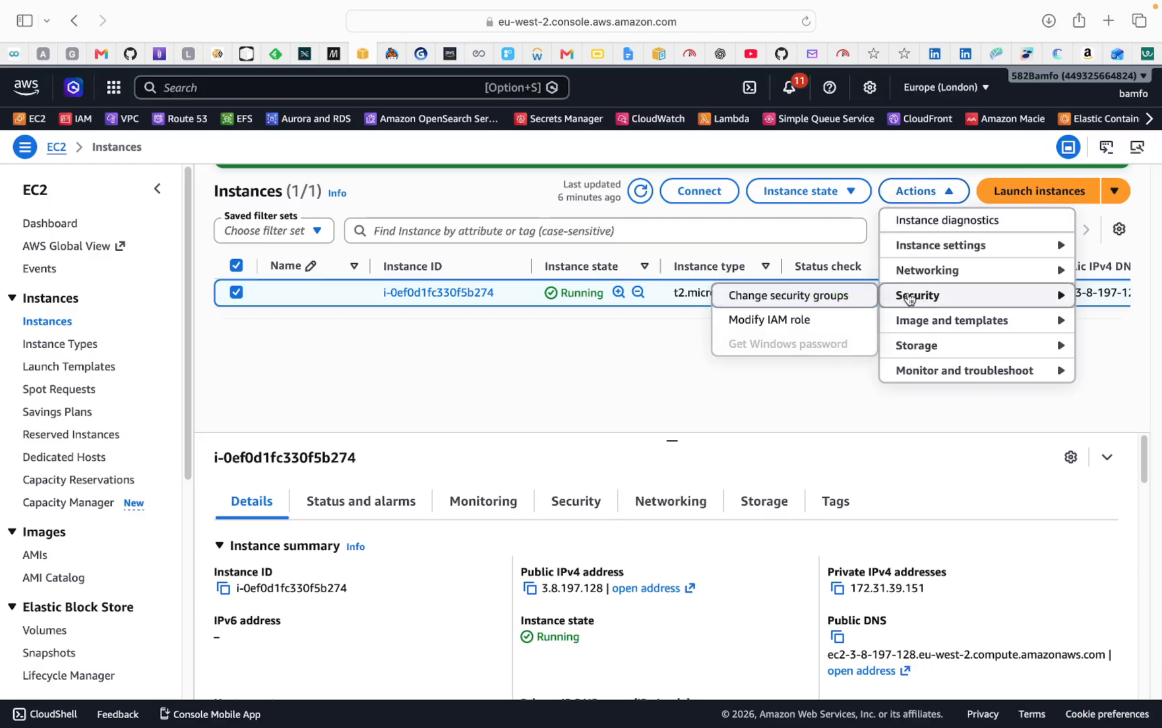
pyautogui.click(792, 297)
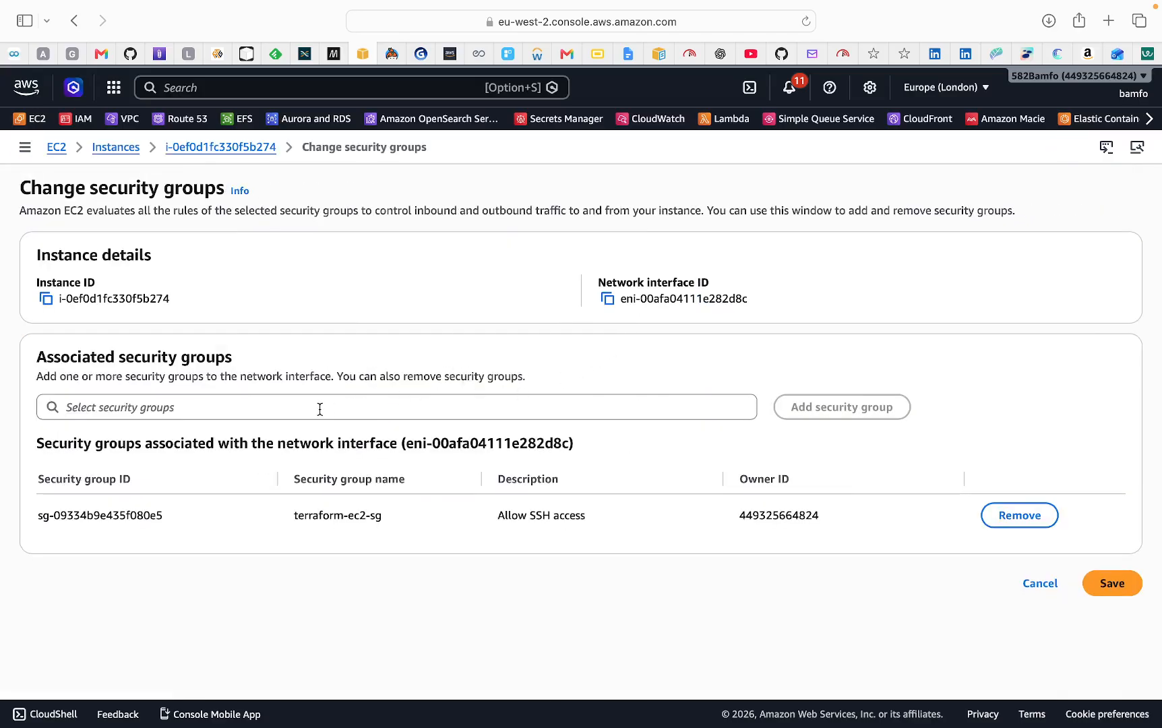
# - Add bastion-sg to the security groups associated with the instance's network interface and save the change
pyautogui.click(223, 402)
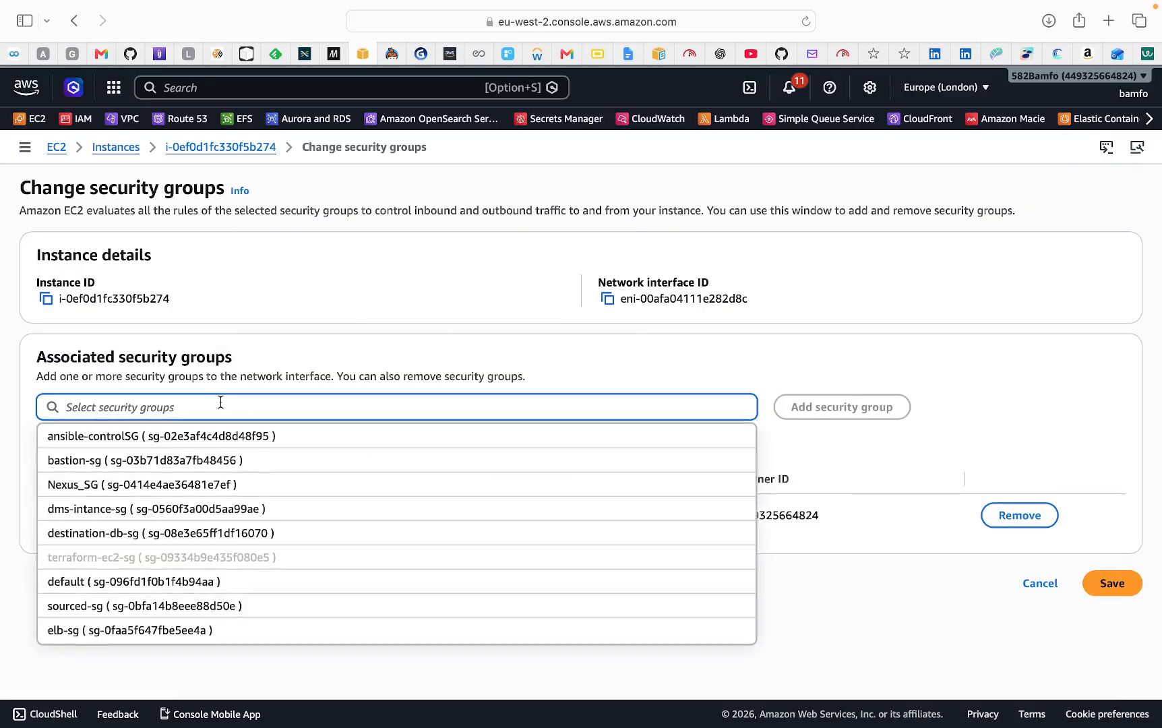
pyautogui.click(78, 465)
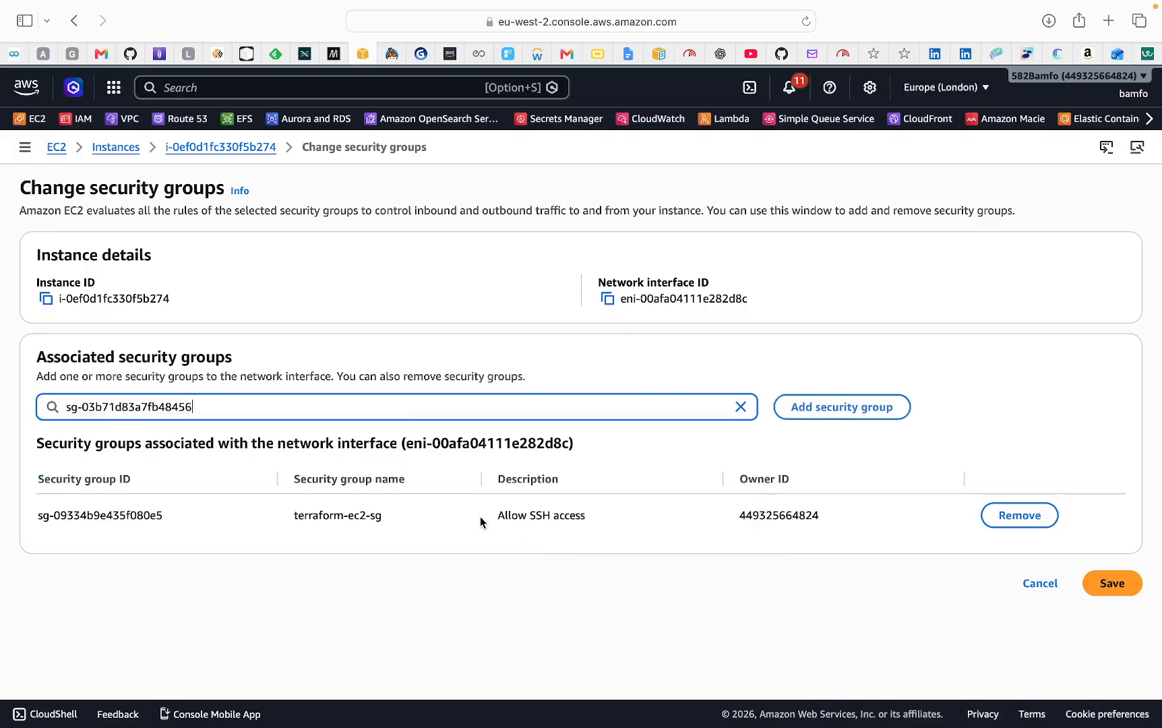
pyautogui.click(829, 415)
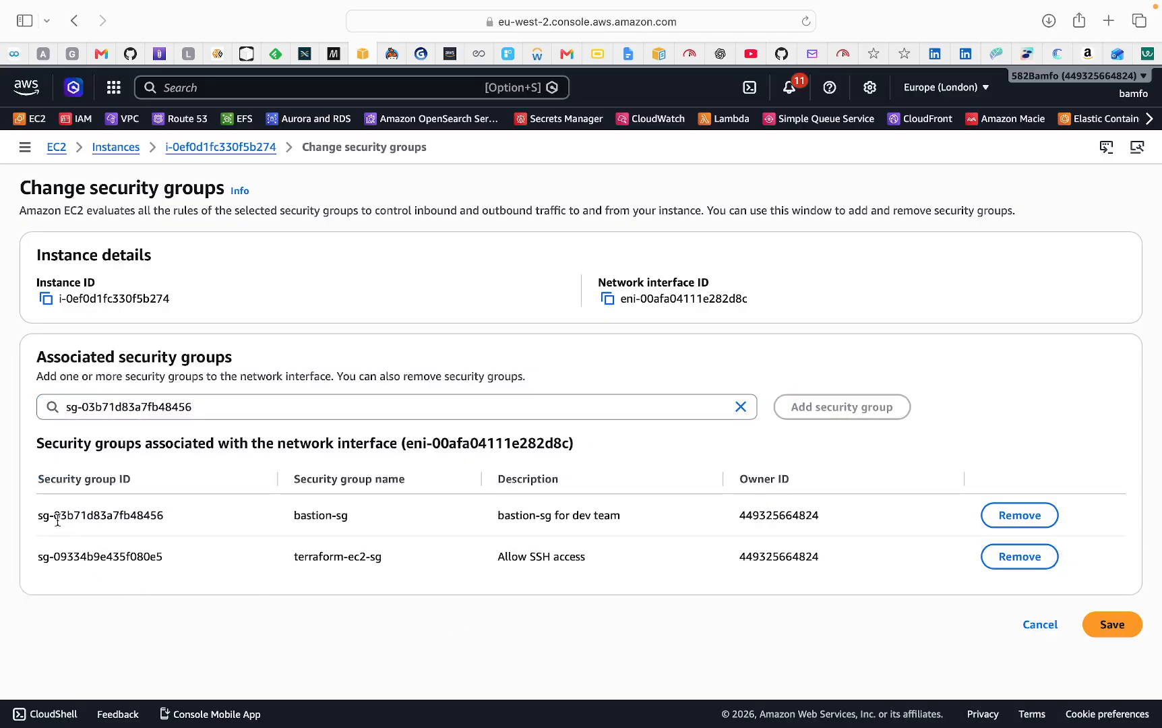
pyautogui.moveTo(37, 515); pyautogui.dragTo(792, 531)
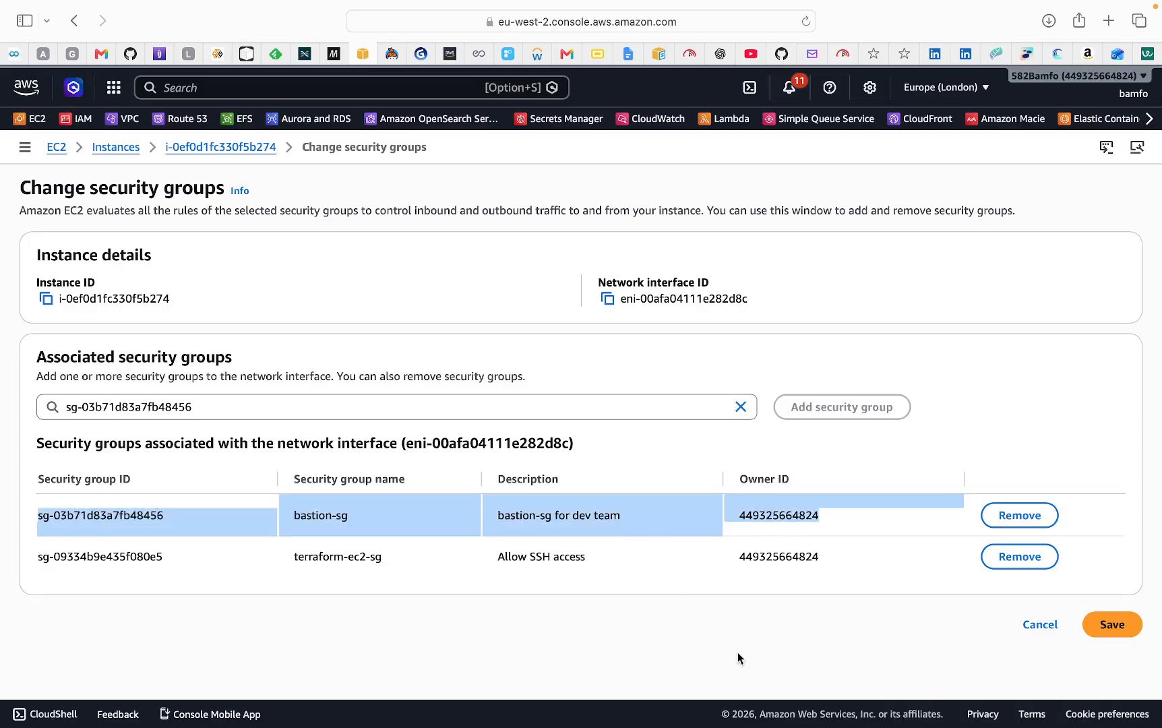
pyautogui.click(174, 610)
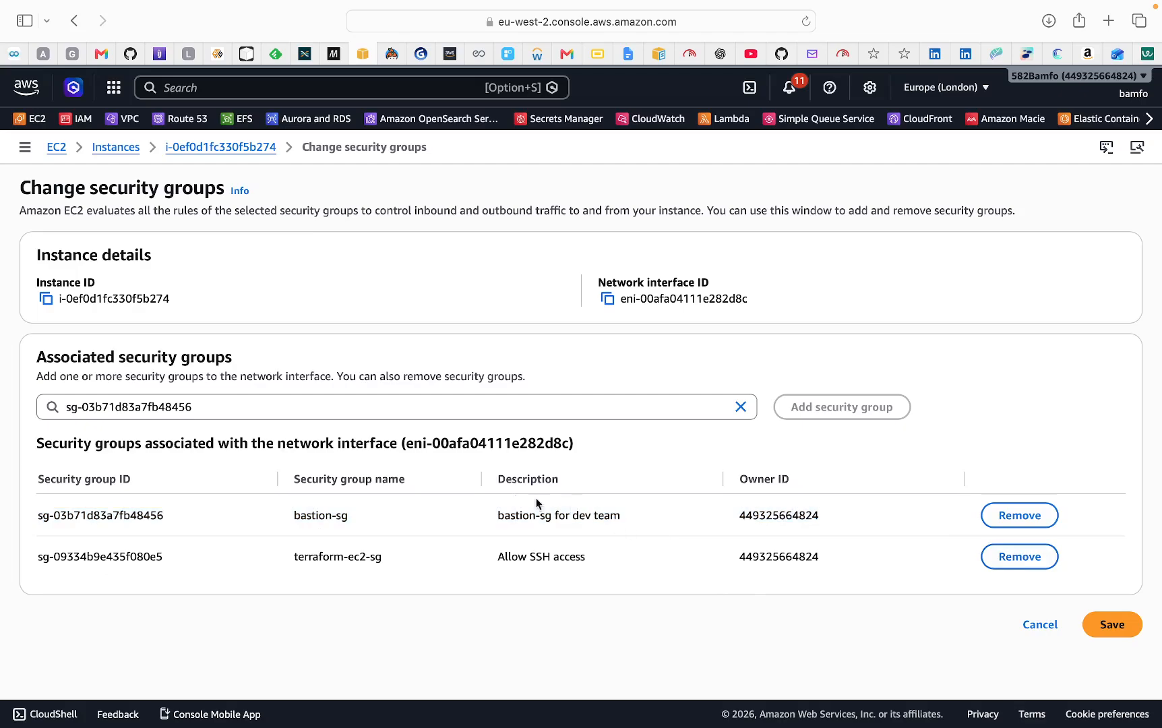
pyautogui.moveTo(497, 514); pyautogui.dragTo(621, 517)
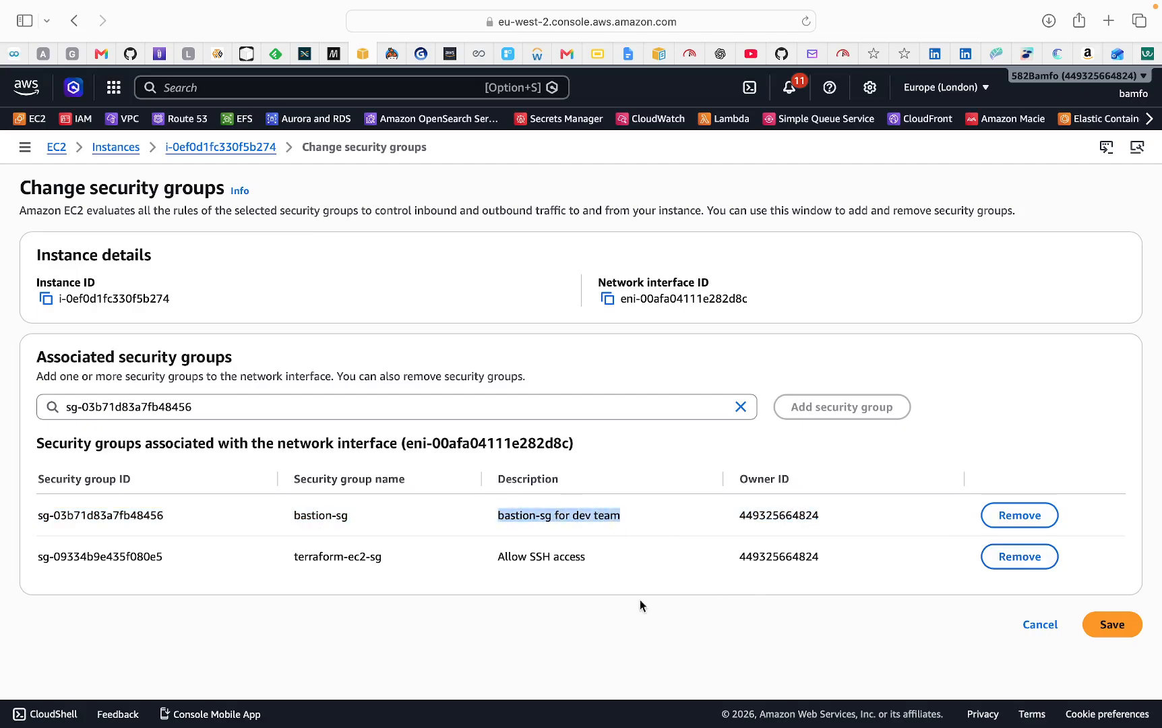
pyautogui.click(1127, 629)
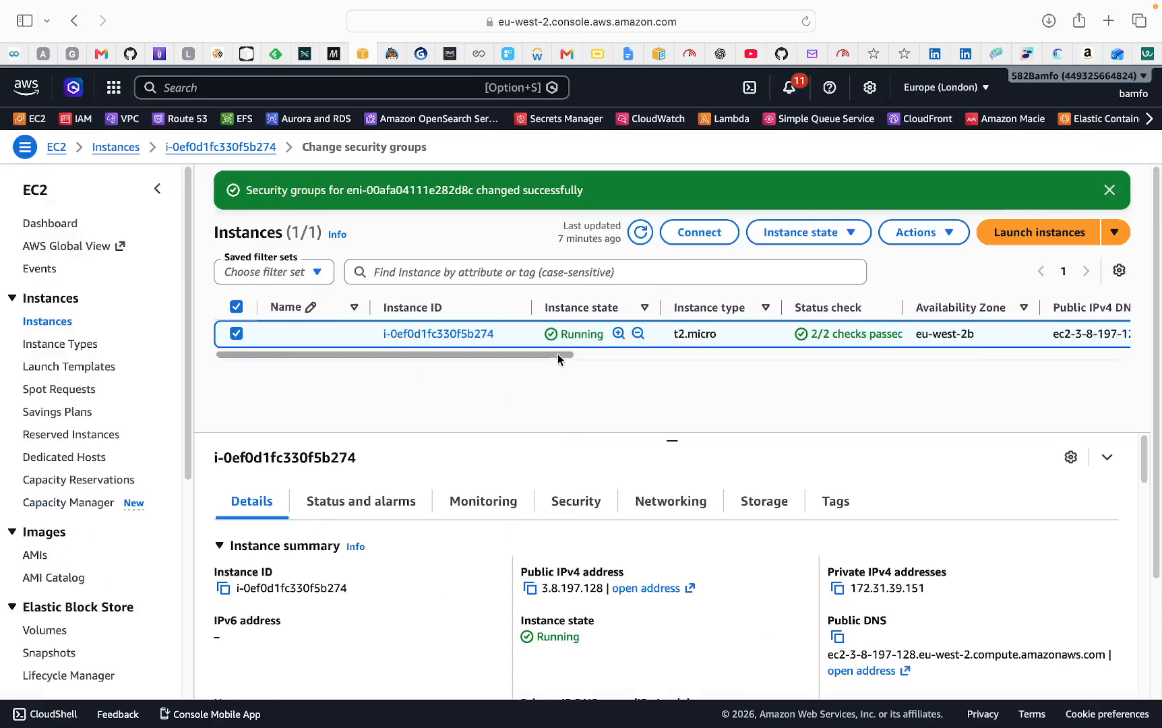
# - Inspect the instance's security details, including its attached security groups and its inbound and outbound rules
pyautogui.click(577, 503)
pyautogui.scroll(-2, 582, 507)
pyautogui.scroll(-5, 582, 507)
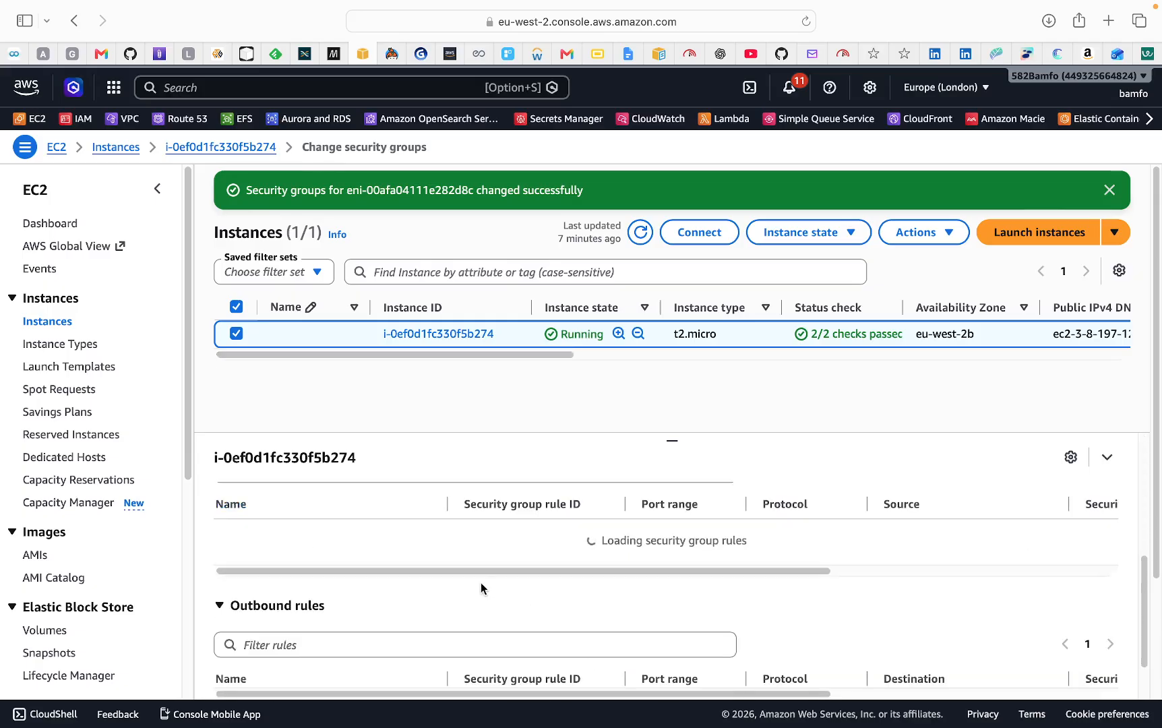
pyautogui.scroll(8, 479, 582)
pyautogui.scroll(1, 480, 581)
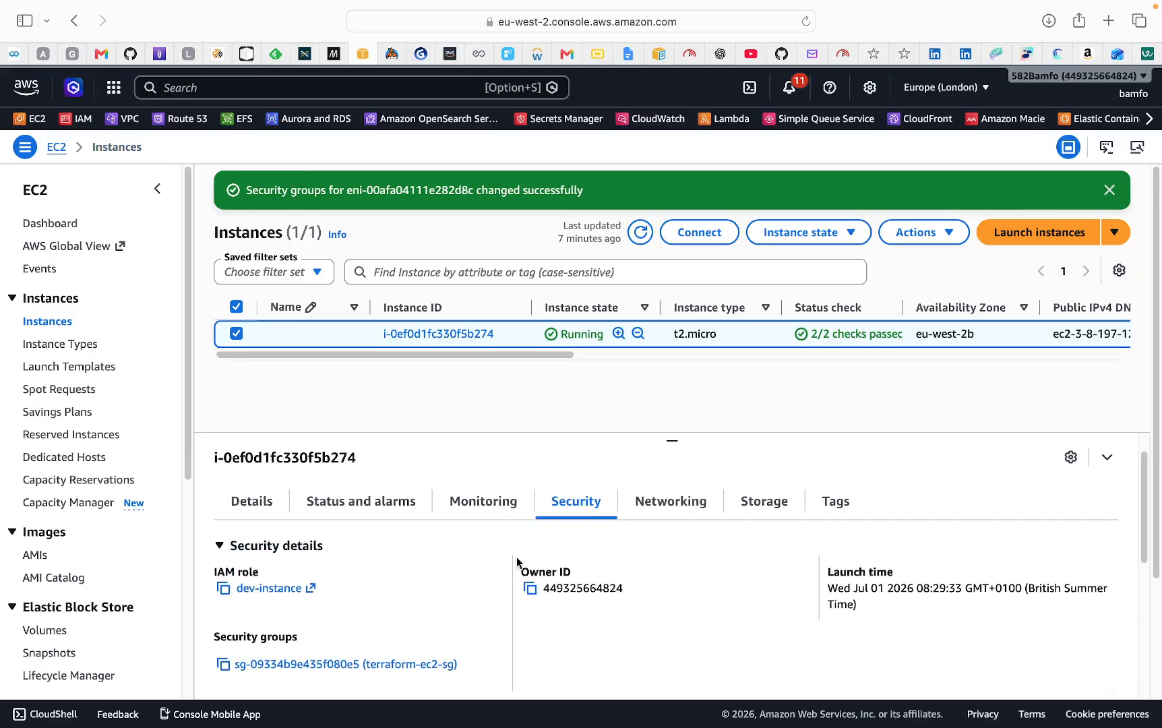
# - Refresh the instance list and check the instance's updated security groups and their inbound and outbound rules
pyautogui.click(639, 236)
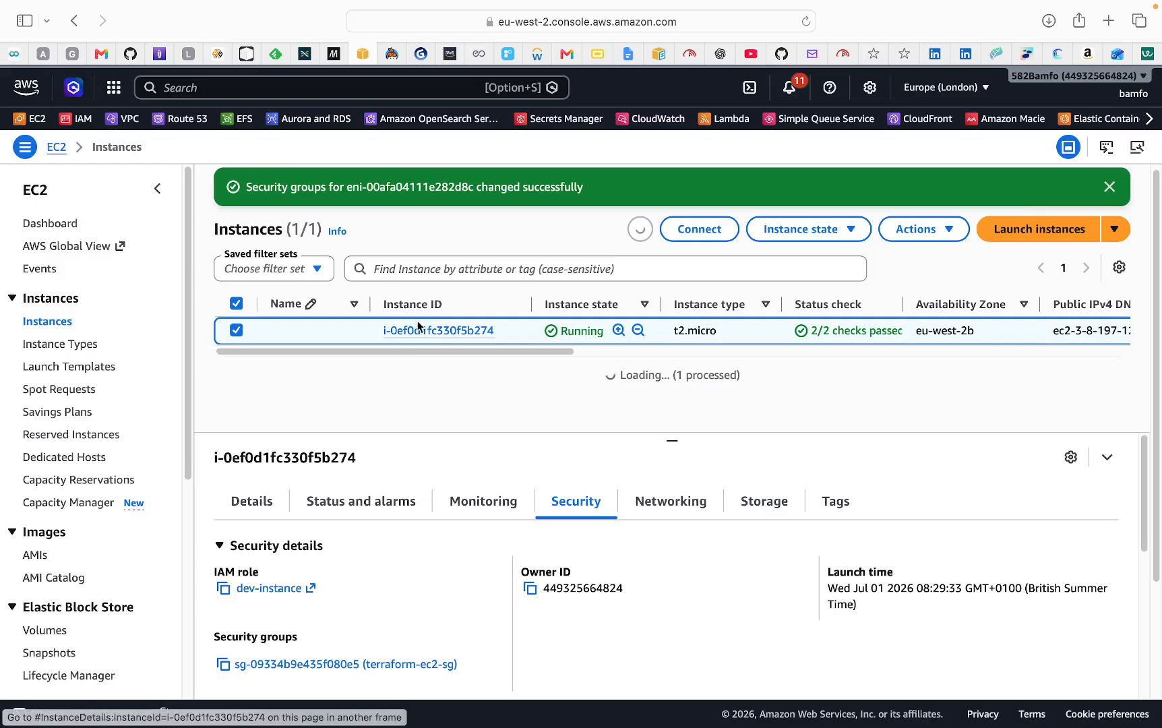
pyautogui.click(263, 510)
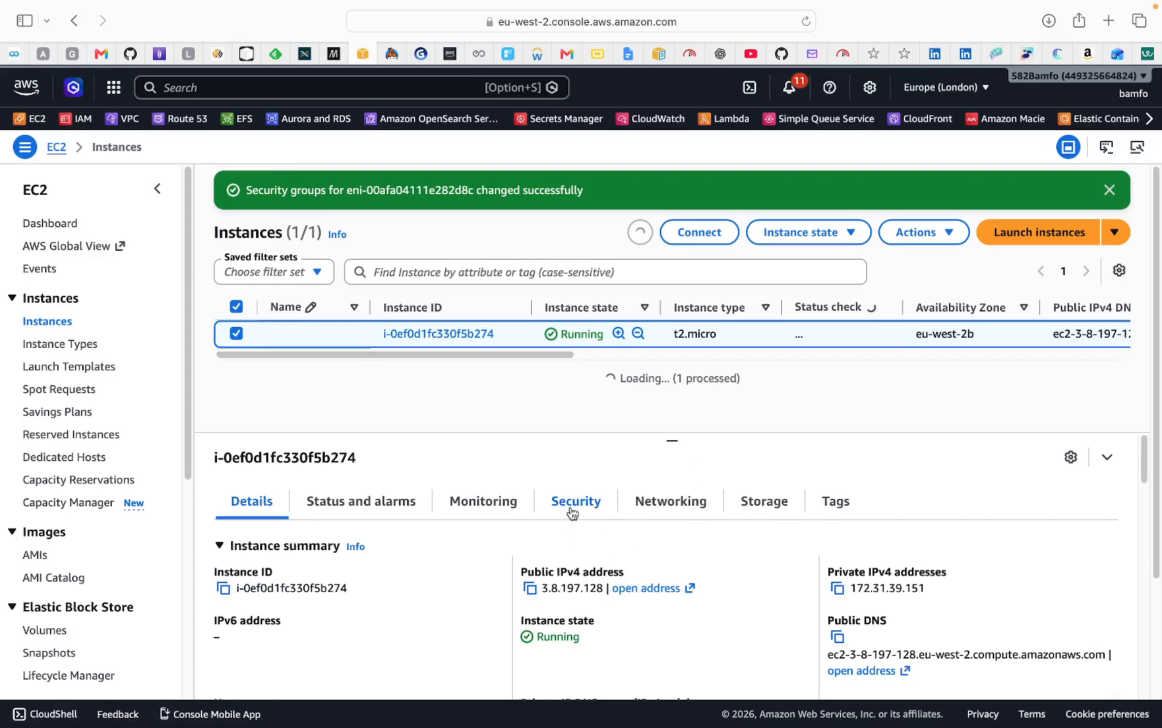
pyautogui.click(573, 502)
pyautogui.scroll(-3, 641, 570)
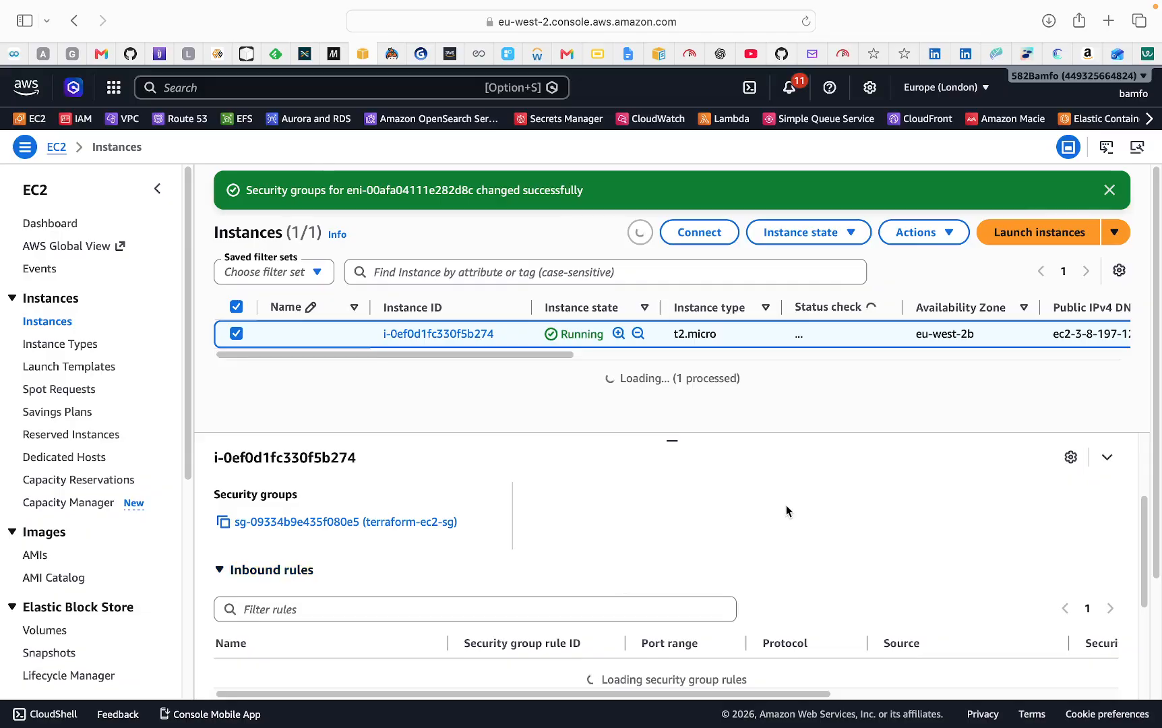
pyautogui.moveTo(805, 725)
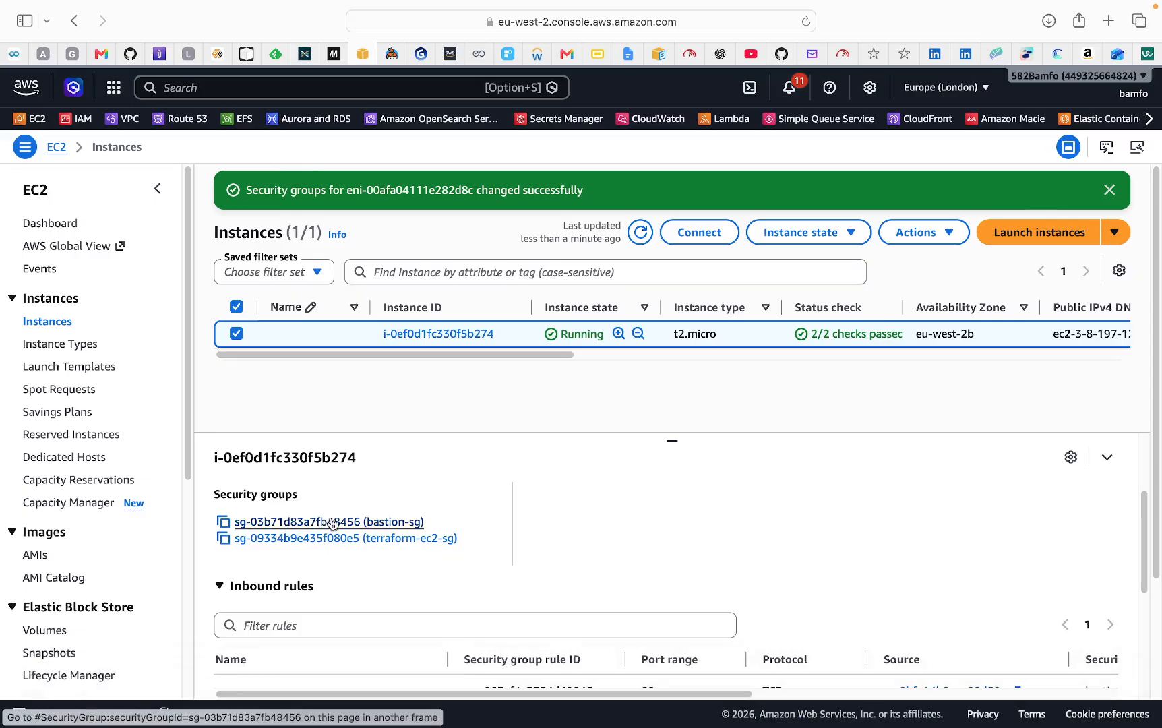
pyautogui.scroll(-6, 566, 534)
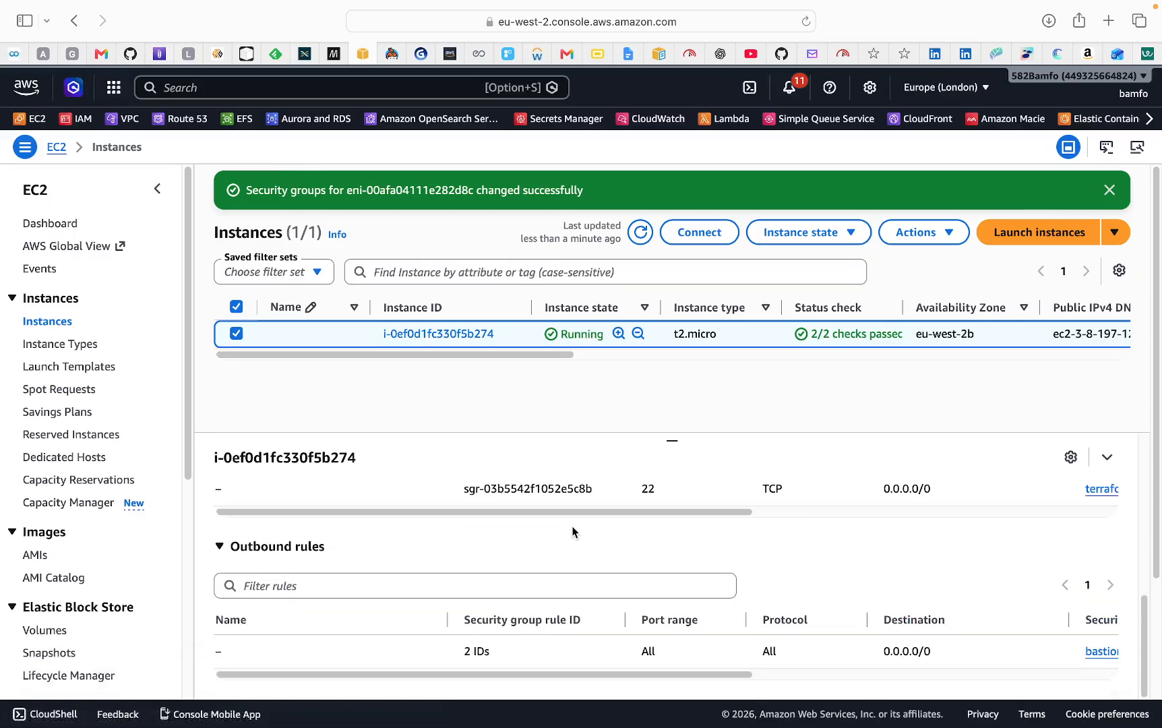